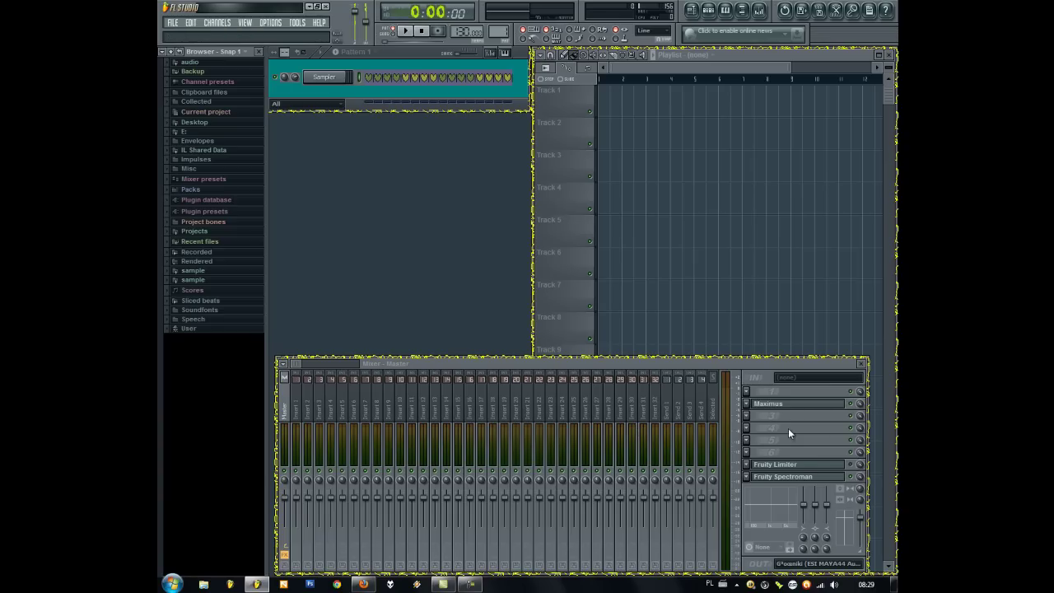
Step: Open the Samples folder of the Urban kit inside FM 05's 24Bit Groove Criminals collection in the sample browser
left_click(209, 273)
left_click(223, 300)
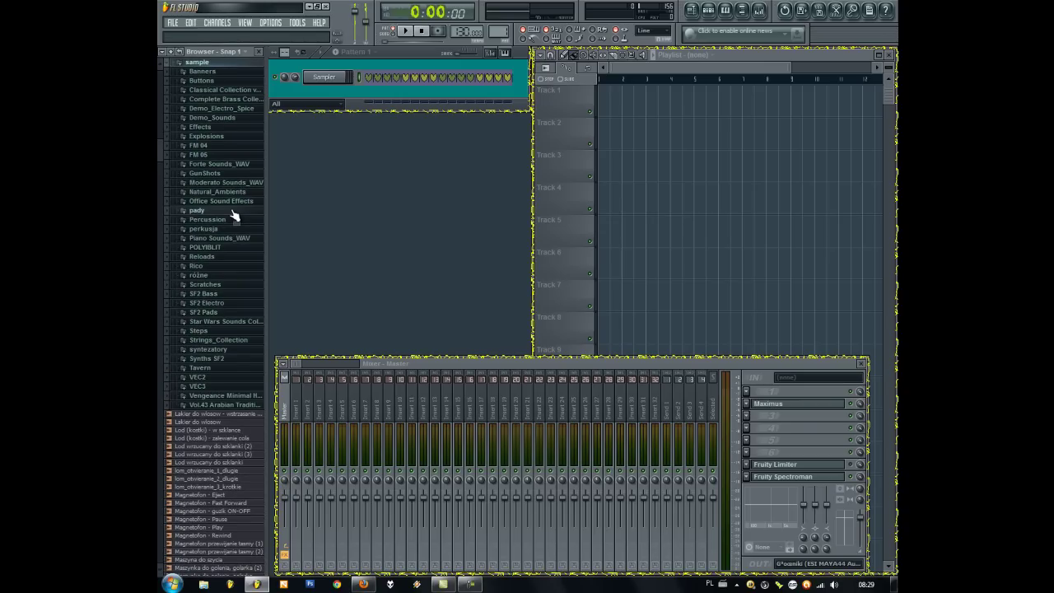
left_click(218, 155)
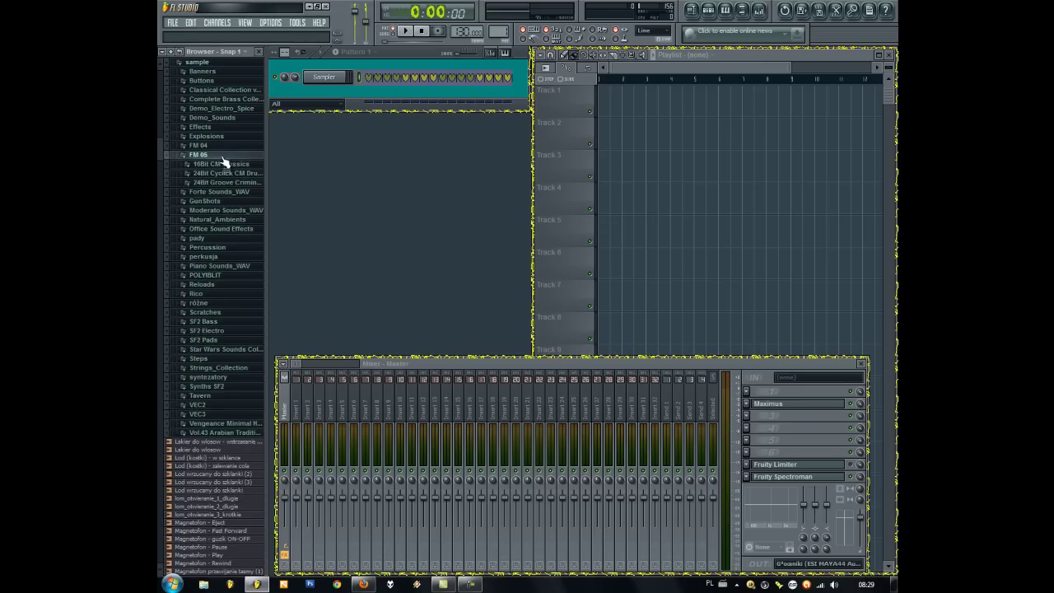
left_click(230, 182)
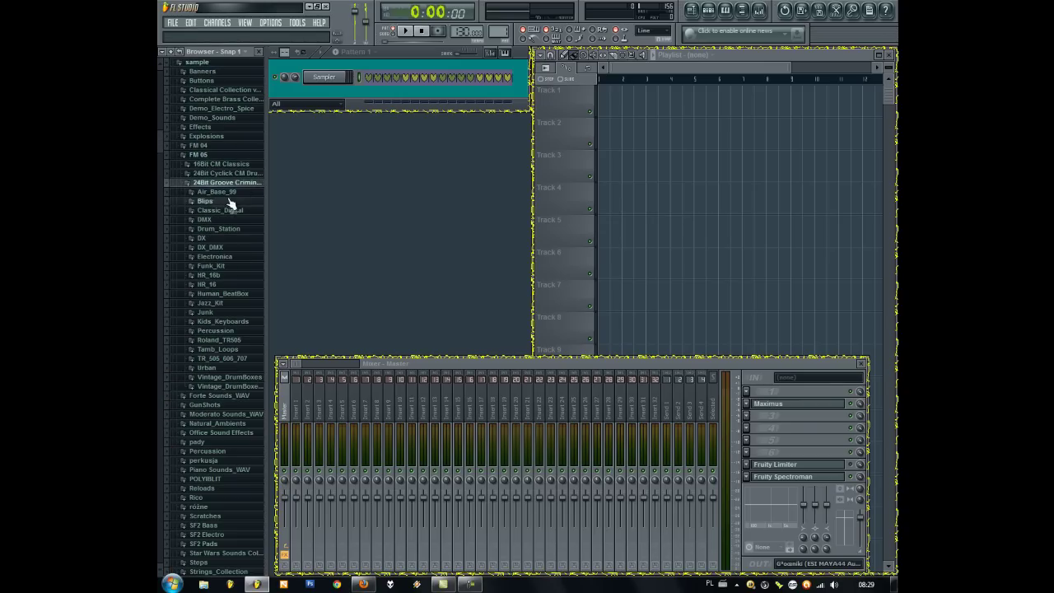
left_click(240, 368)
left_click(221, 385)
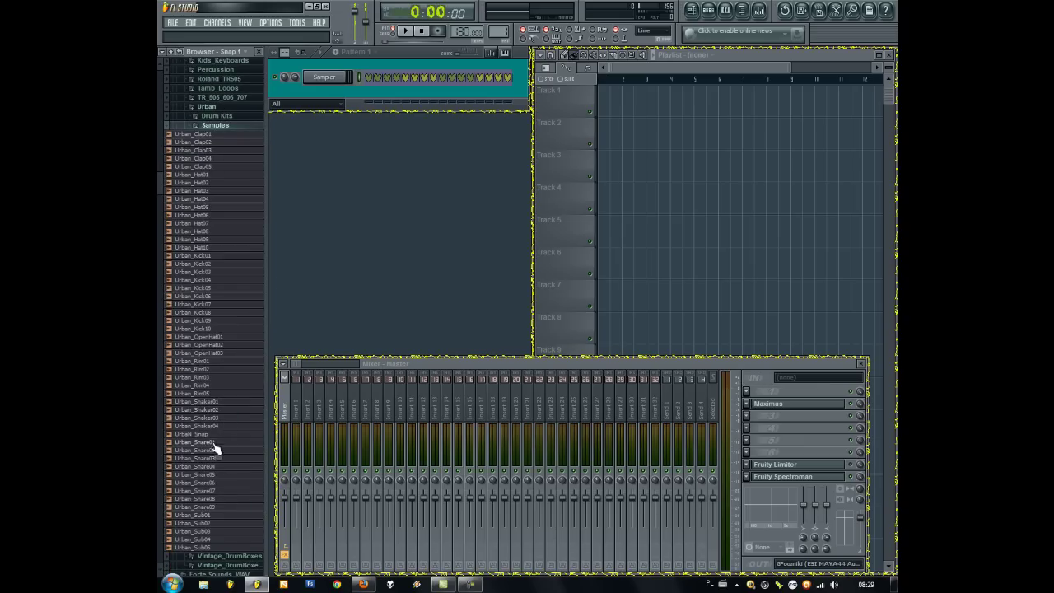
Step: Audition the Urban snare samples and load Urban_Snare08 into the empty Sampler channel
left_click(227, 475)
left_click(225, 491)
left_click(225, 500)
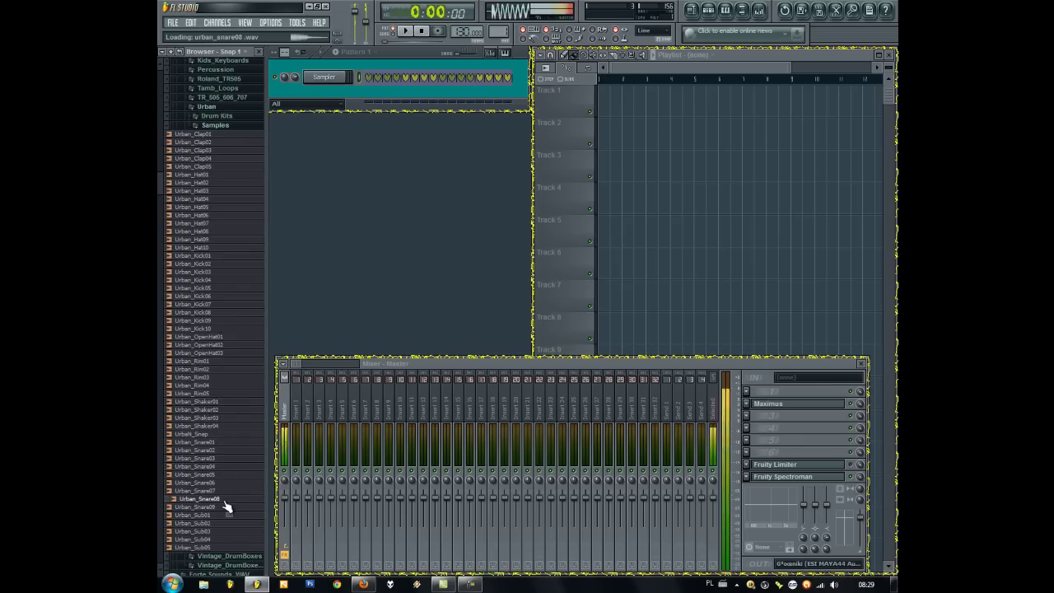
left_click_drag(219, 501, 387, 213)
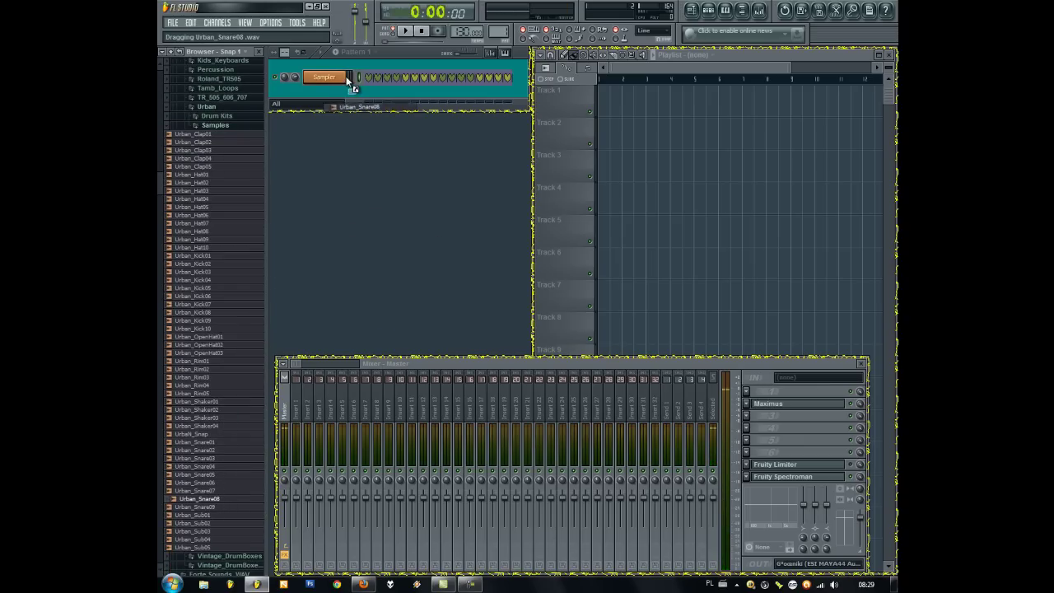
left_click_drag(331, 74, 331, 76)
Step: Place snare hits on steps 5 and 13 of Pattern 1 and start playback
left_click(405, 77)
left_click(405, 31)
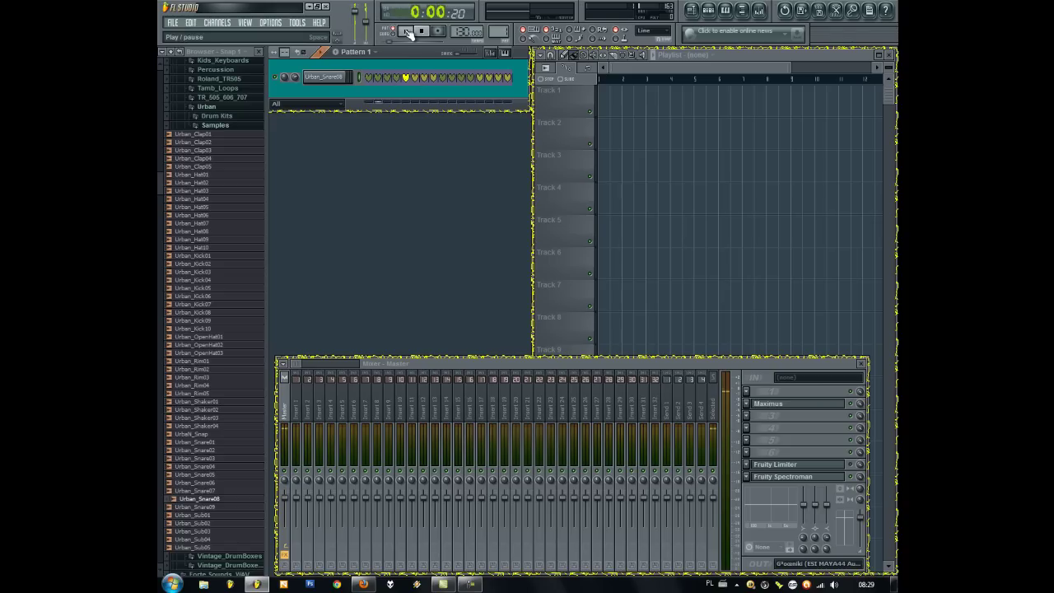
left_click(479, 77)
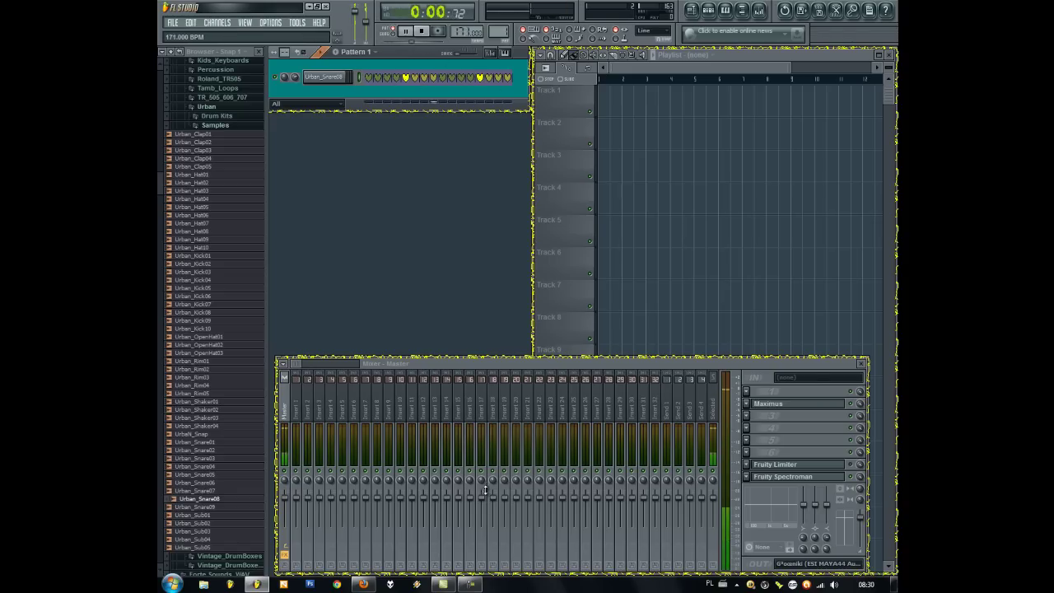
Step: Assign the Urban_Snare08 channel to a free mixer track
left_click(333, 76)
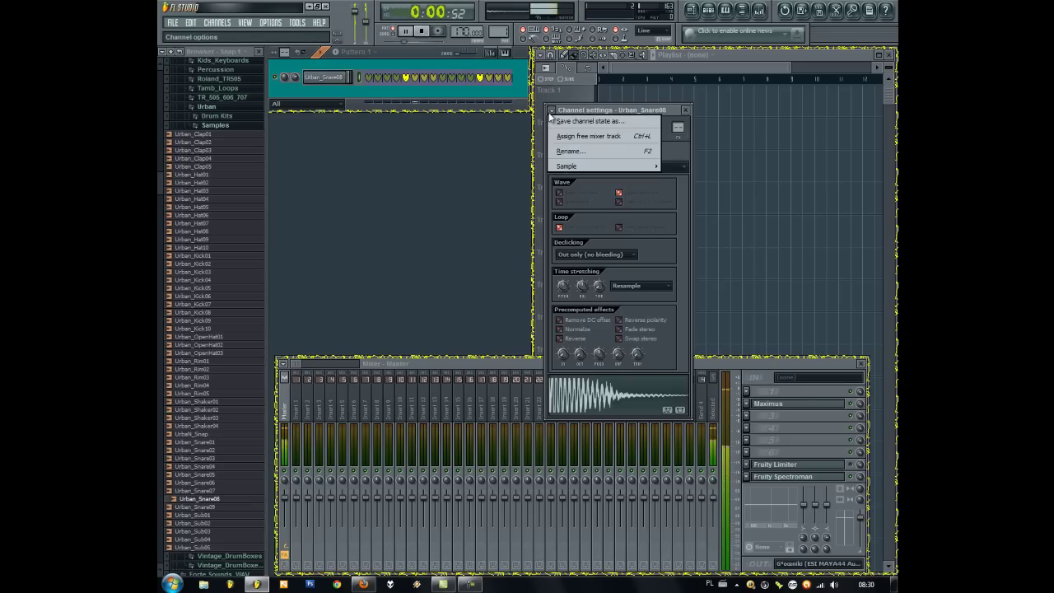
left_click(549, 112)
left_click(587, 138)
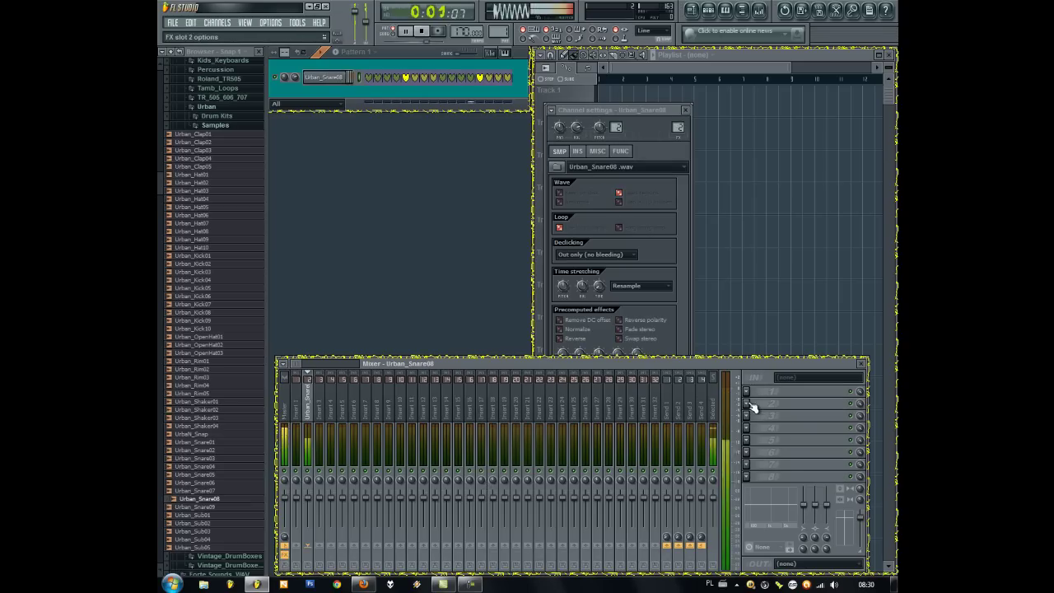
Step: Add Fruity Reeverb to effect slot 2 of the snare's mixer track with the Small Studio preset
left_click(752, 407)
left_click(774, 451)
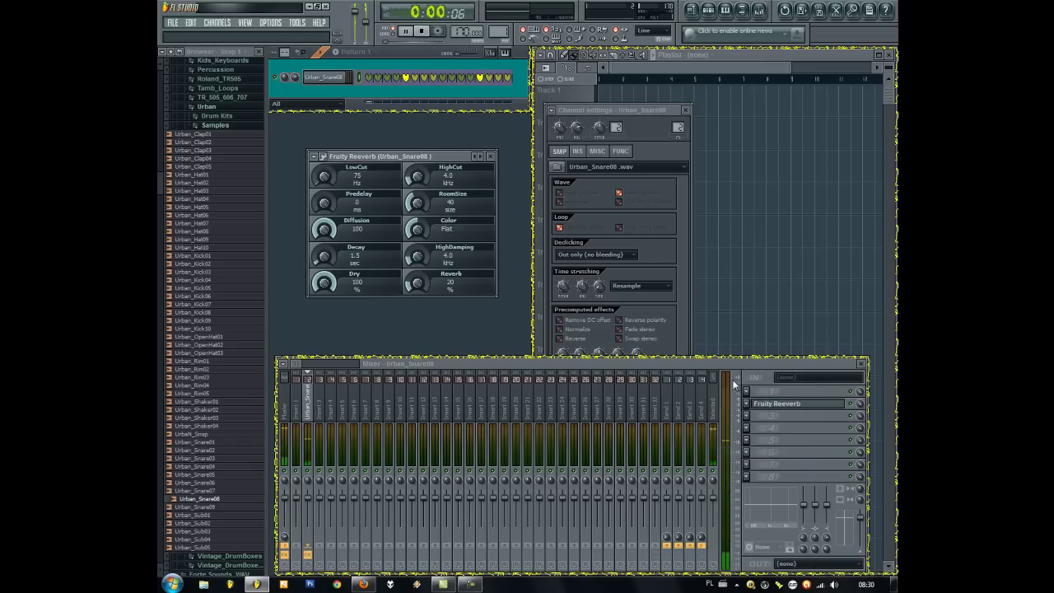
left_click(751, 407)
mouse_move(808, 383)
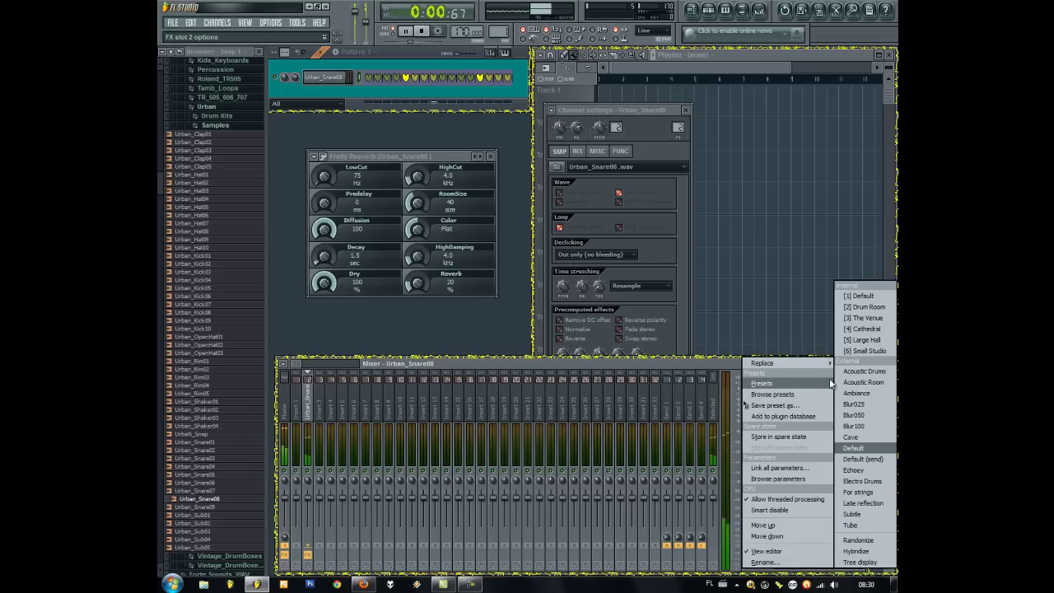
left_click(875, 350)
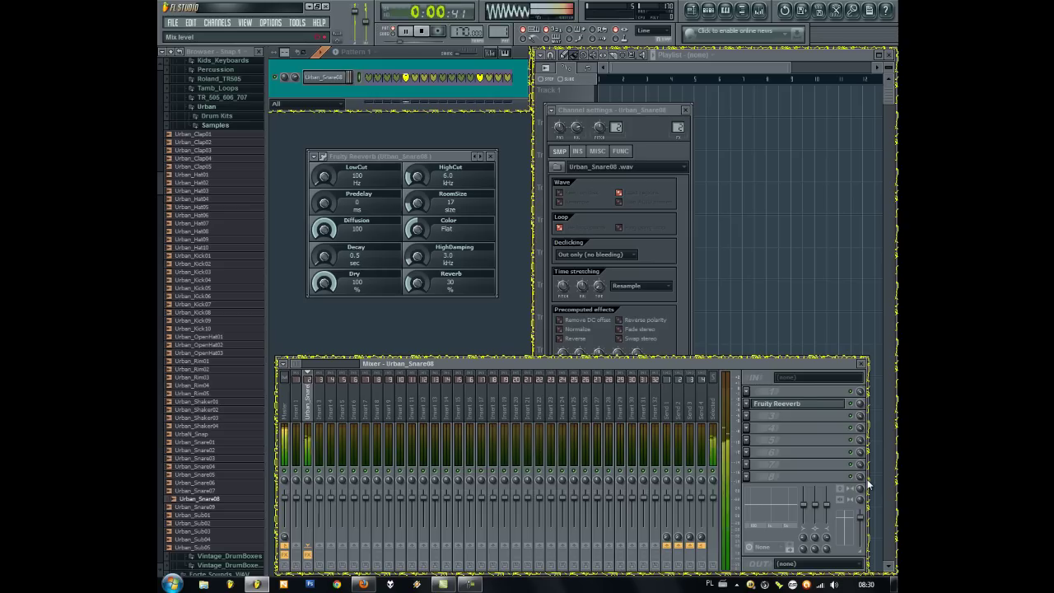
left_click(490, 155)
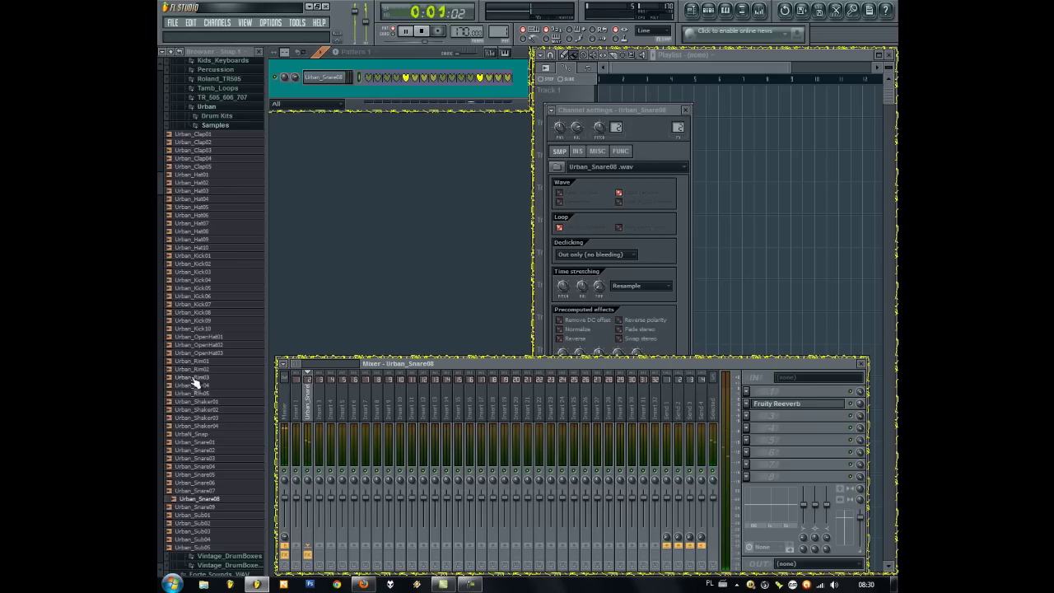
Step: Collapse the FM 05 folder and open the VEC3 Breakbeat Kicks folder under VEC3 Bassdrums
left_click_drag(159, 182, 156, 120)
left_click(213, 213)
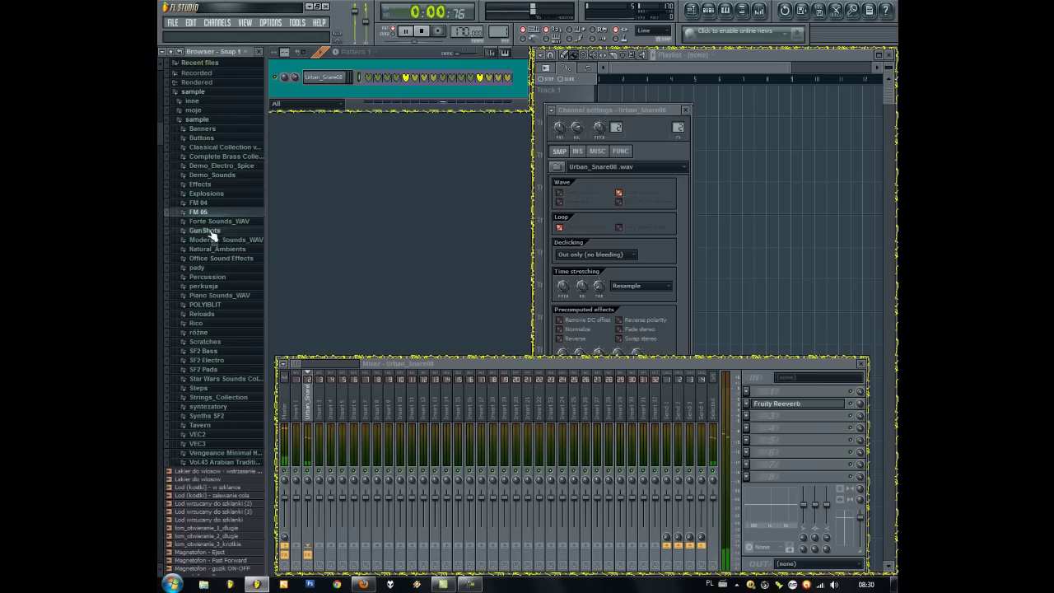
left_click(237, 444)
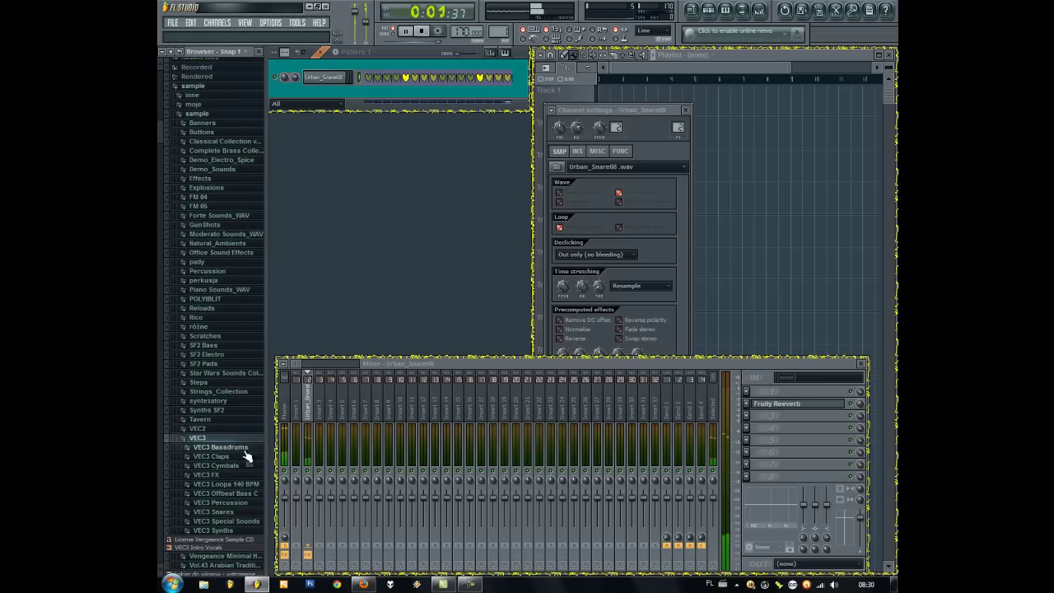
left_click(221, 447)
left_click(239, 457)
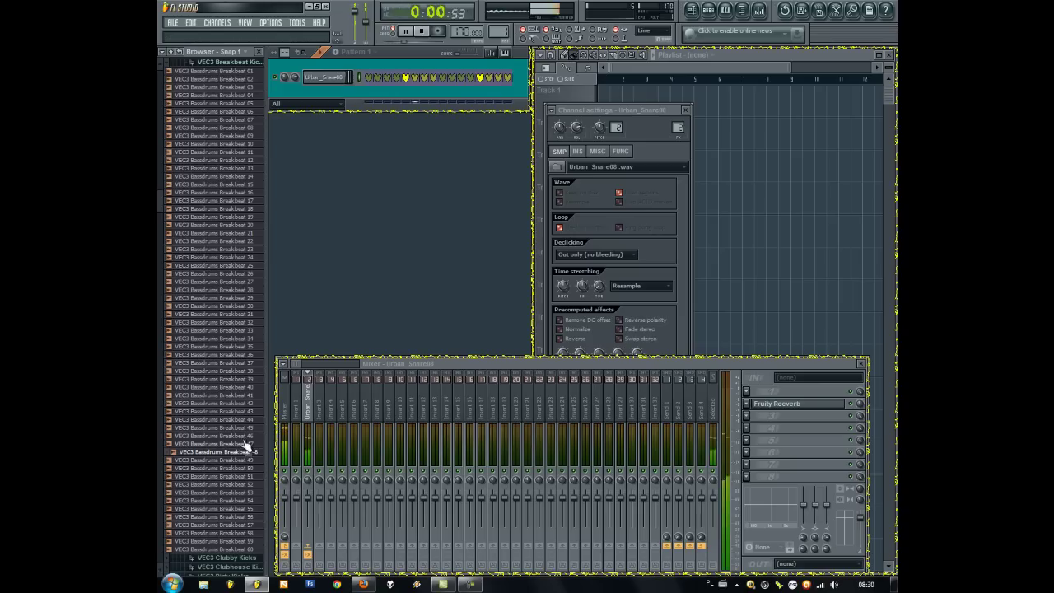
Step: Add VEC3 Bassdrums Breakbeat 43 as a new channel and place kicks on steps 1 and 11
left_click(251, 411)
mouse_move(394, 99)
left_mouse_down()
mouse_move(329, 87)
mouse_move(397, 96)
left_mouse_up()
left_click(367, 94)
left_click(461, 95)
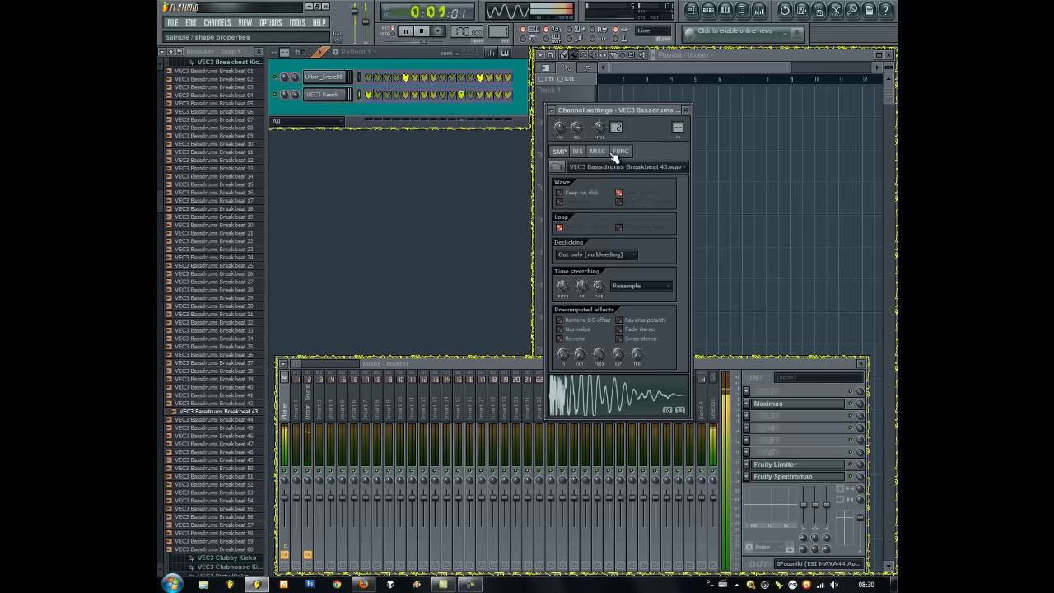
Step: Assign the kick channel to a free mixer track and adjust that track's stereo separation
left_click(552, 109)
left_click(586, 136)
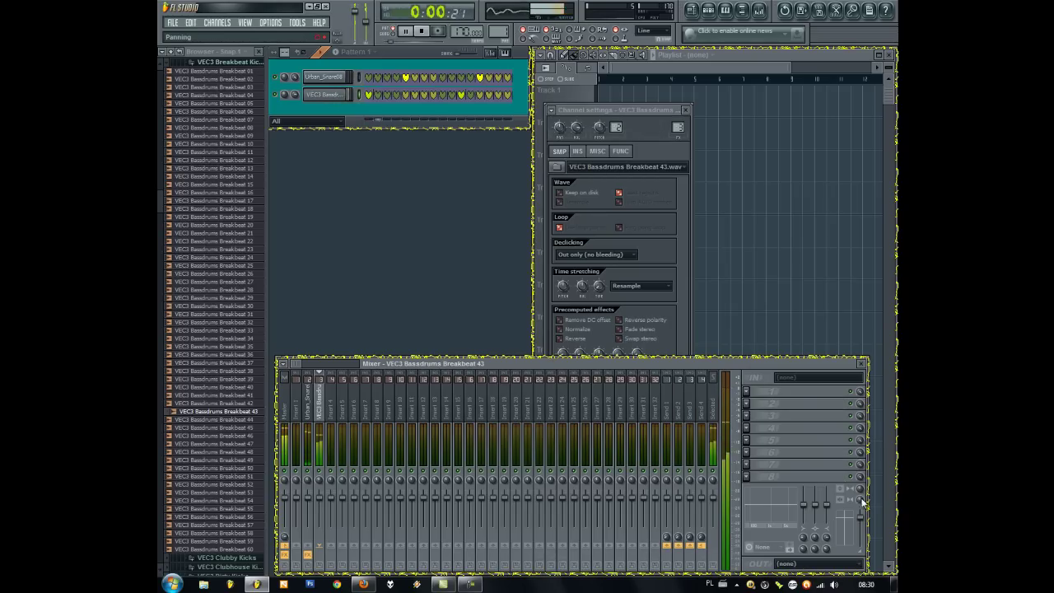
left_click_drag(859, 491, 860, 456)
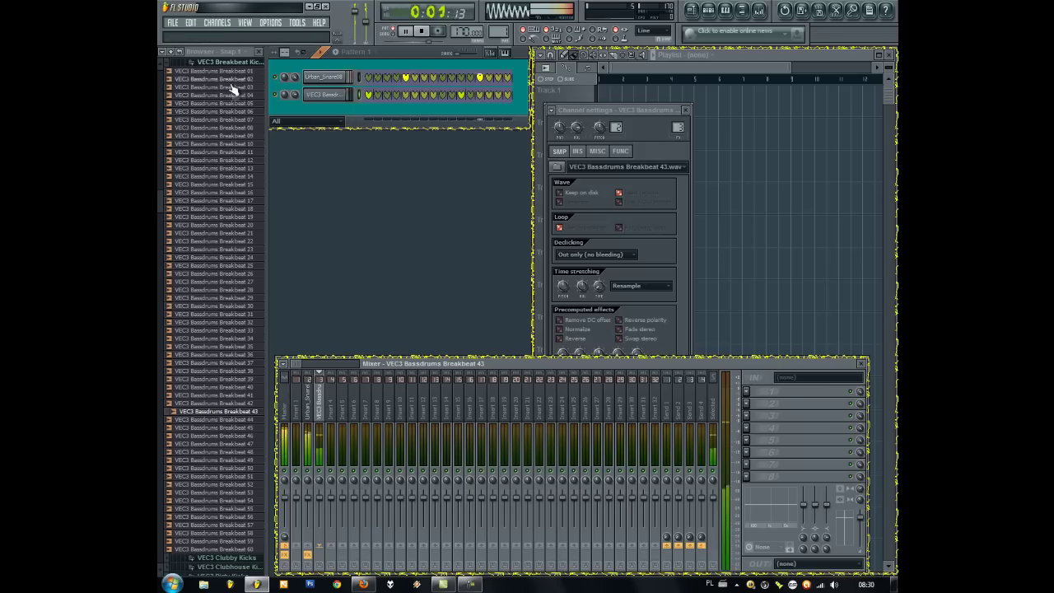
Step: Add VEC3 Cymbals Crash 07 from the VEC3 Crash folder as a new channel
left_click(229, 63)
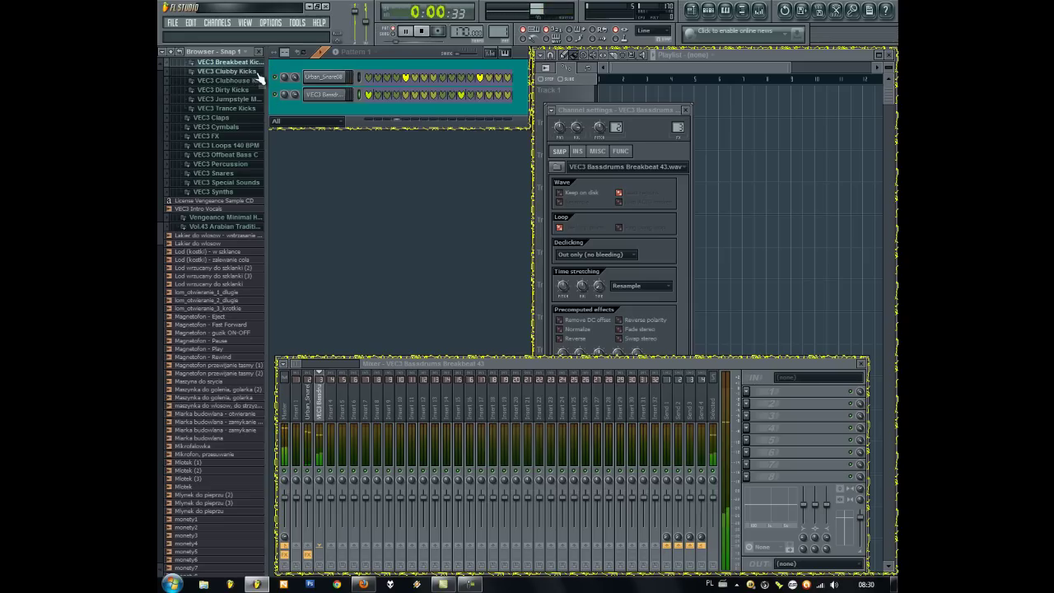
scroll(157, 214, "up", 4)
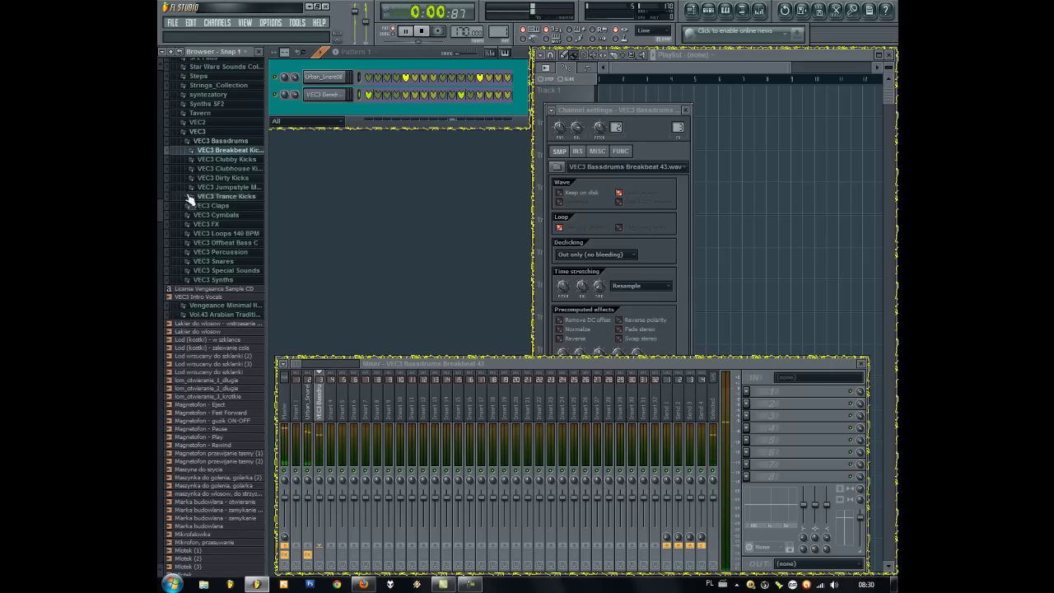
left_click(234, 214)
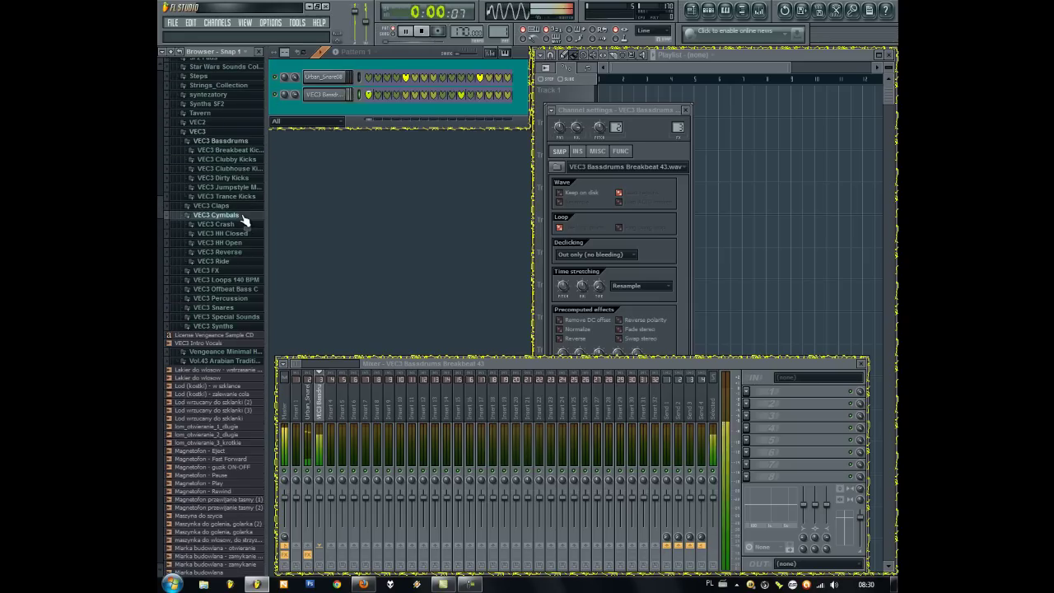
left_click(226, 224)
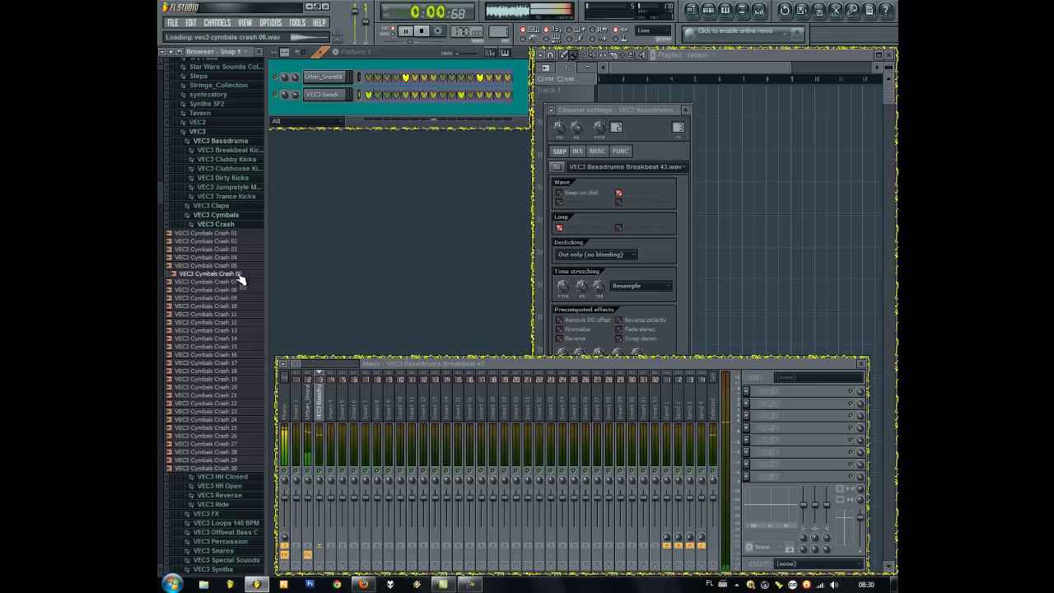
left_click(245, 282)
left_click_drag(244, 284, 341, 115)
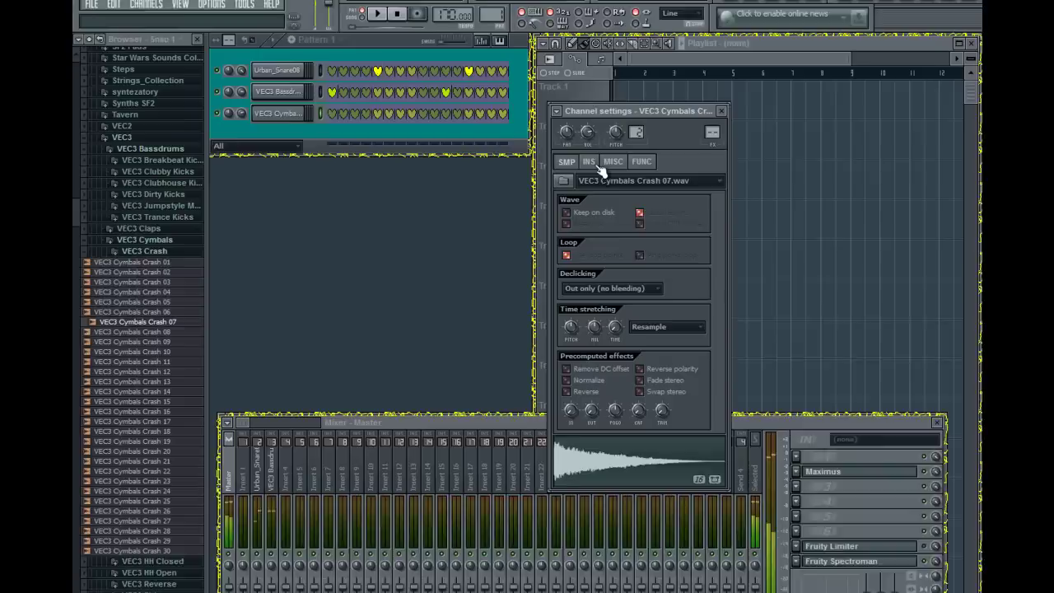
Step: Shape the crash channel's volume envelope into a short hit by adjusting its hold, sustain and release
left_click(577, 151)
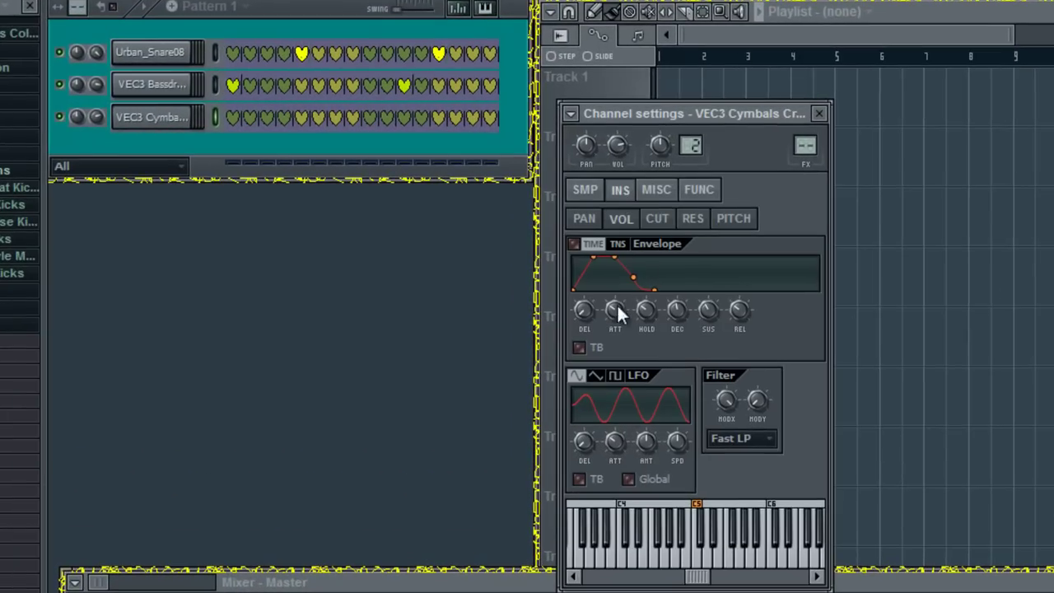
left_click_drag(646, 313, 649, 341)
left_click_drag(705, 321, 711, 336)
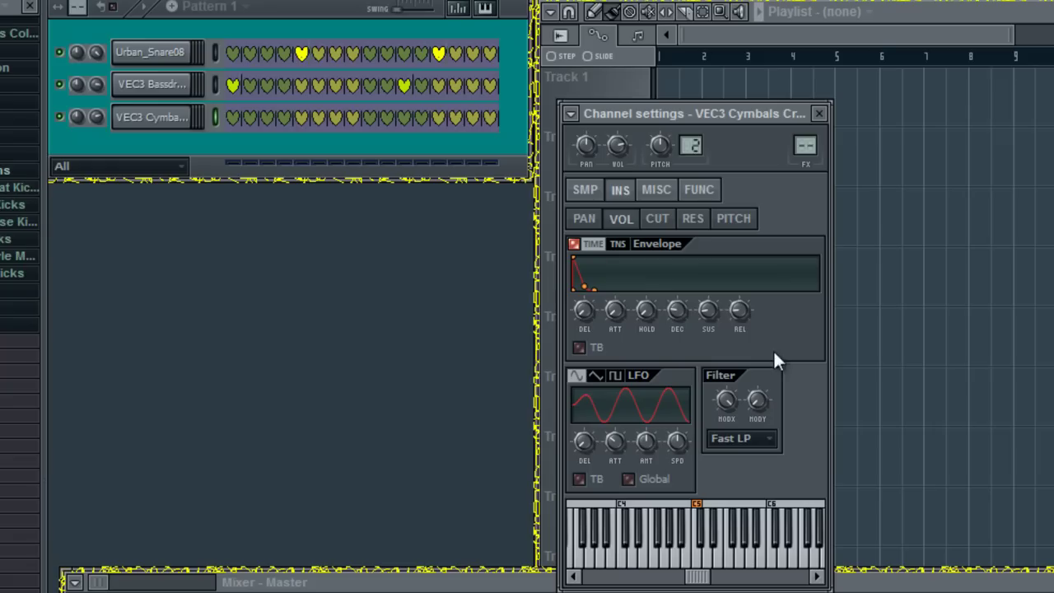
mouse_move(738, 311)
left_mouse_down()
mouse_move(717, 277)
mouse_move(750, 324)
left_mouse_up()
Step: Place a C5 note on each of the four beats of bar 1 in the crash channel's piano roll
right_click(188, 122)
left_click(247, 114)
left_click(178, 422)
left_click_drag(179, 422, 97, 422)
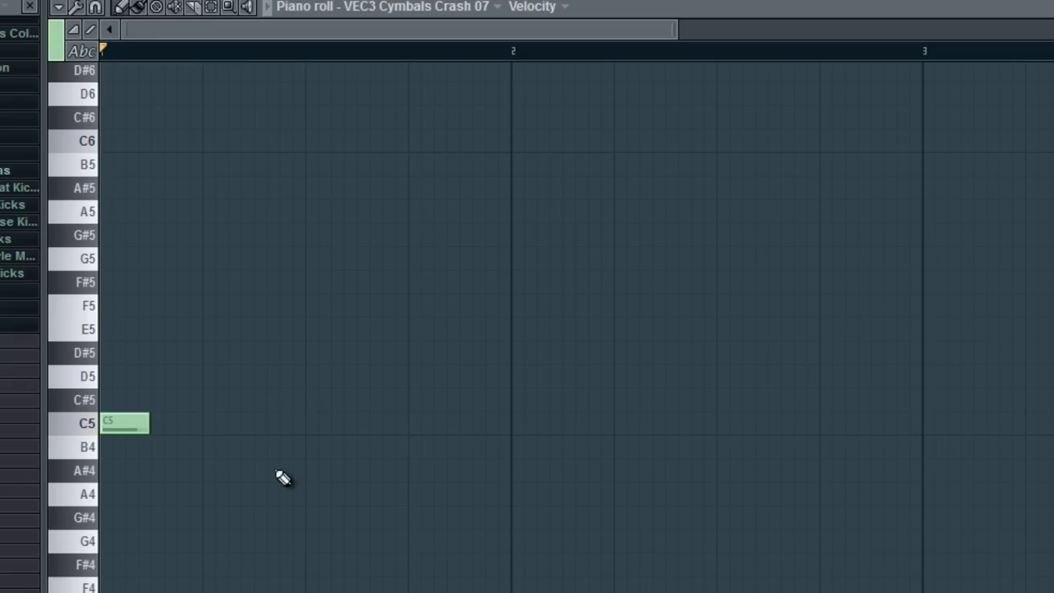
left_click(212, 424)
left_click(301, 421)
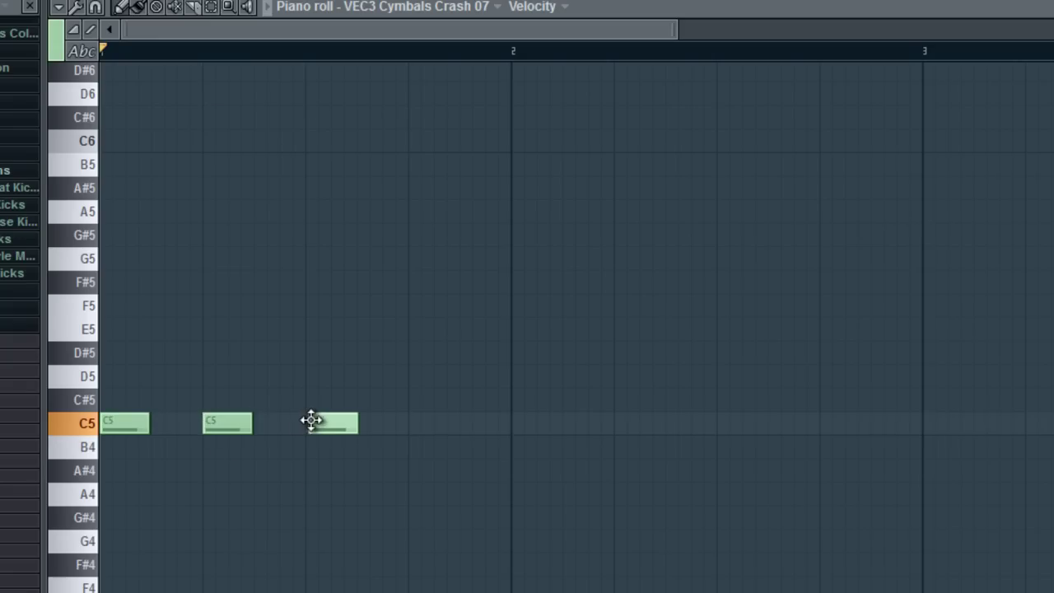
left_click(416, 423)
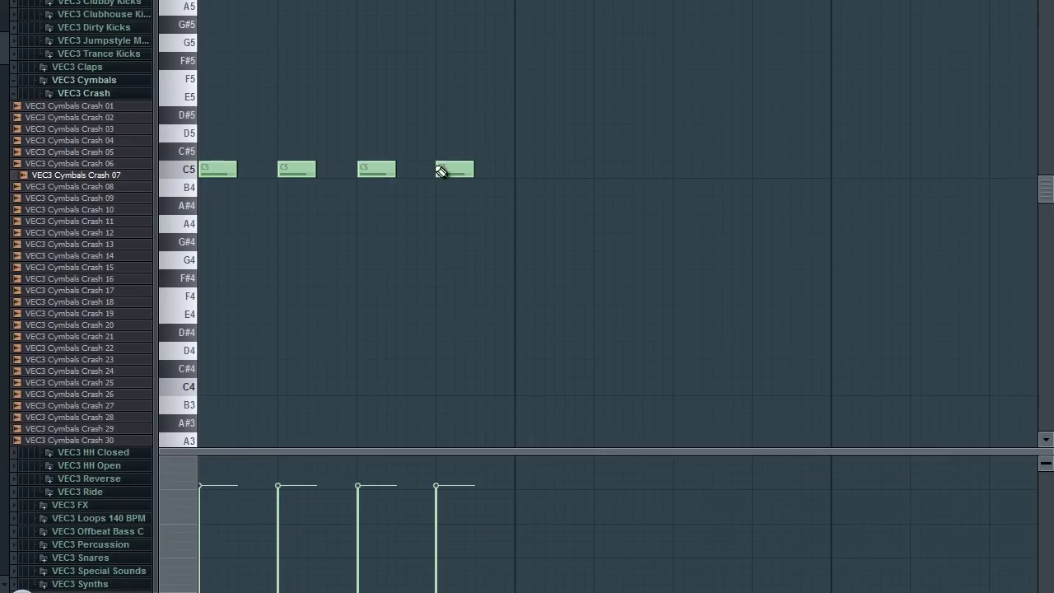
Step: Lower the velocity of the first and third crash notes and play the pattern
left_click(230, 522)
left_click(372, 522)
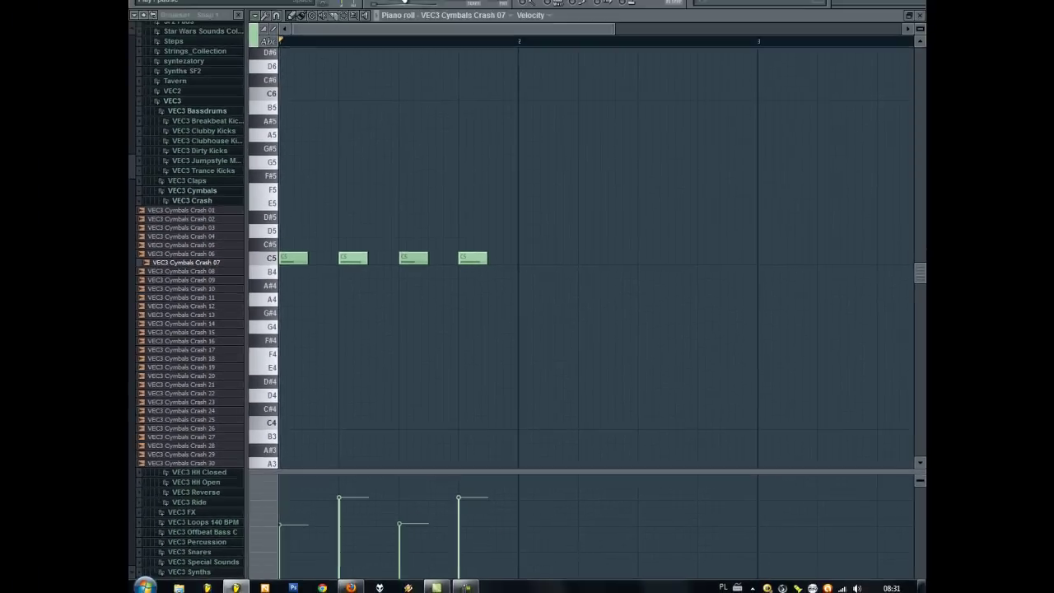
key("space")
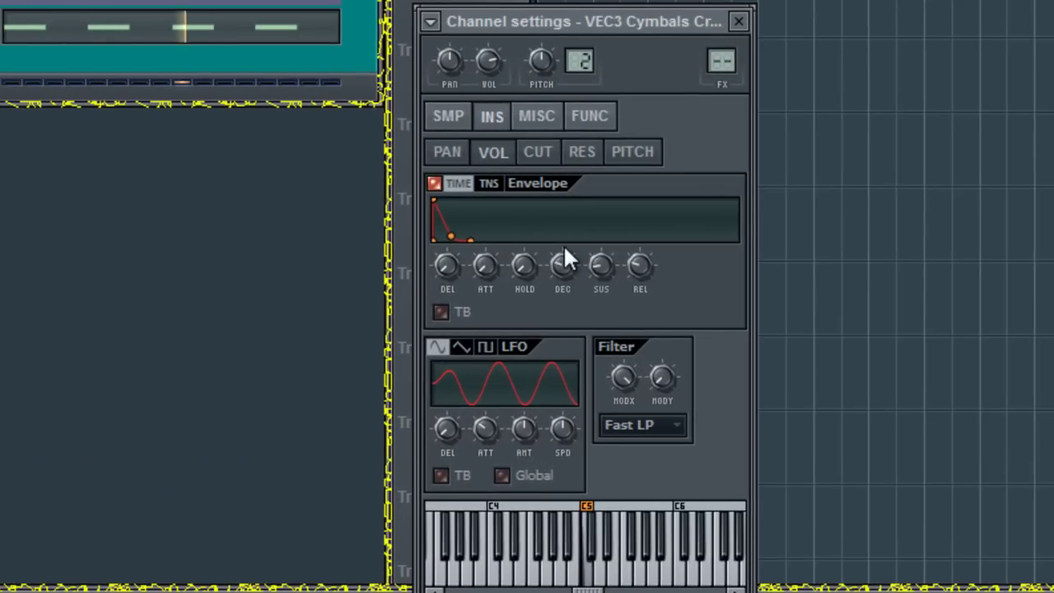
Step: Raise the sustain and release of the crash's volume envelope slightly and assign its channel to a free mixer track
left_click_drag(595, 269, 593, 256)
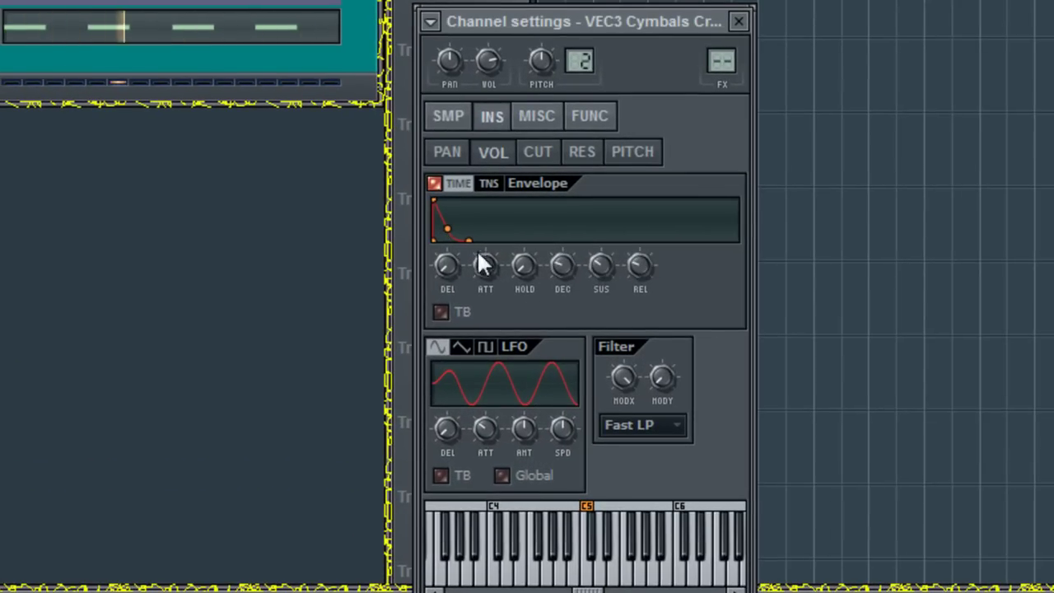
left_click_drag(641, 281, 640, 257)
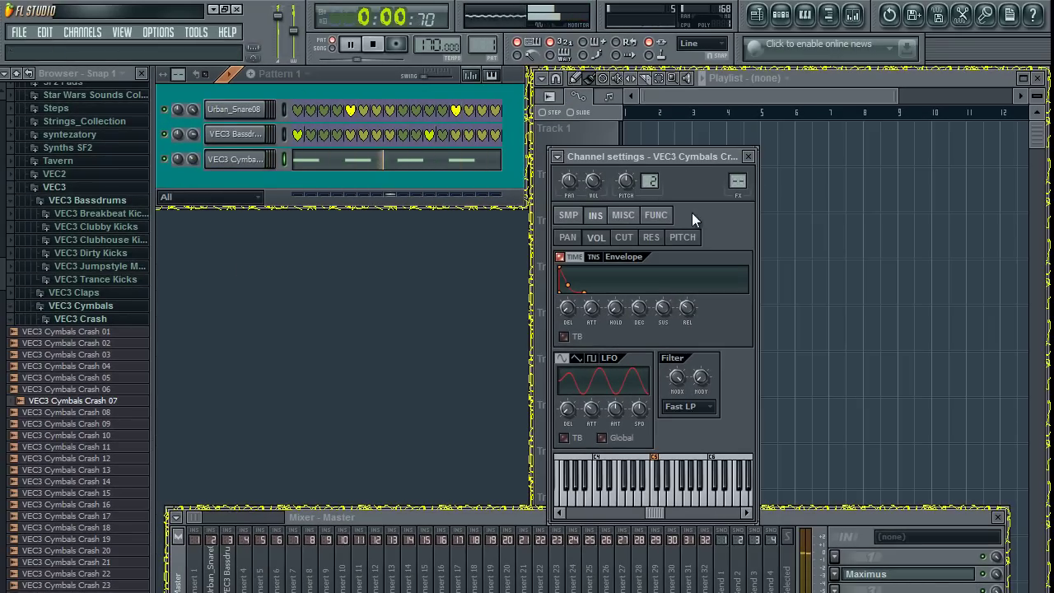
left_click(558, 157)
left_click(616, 196)
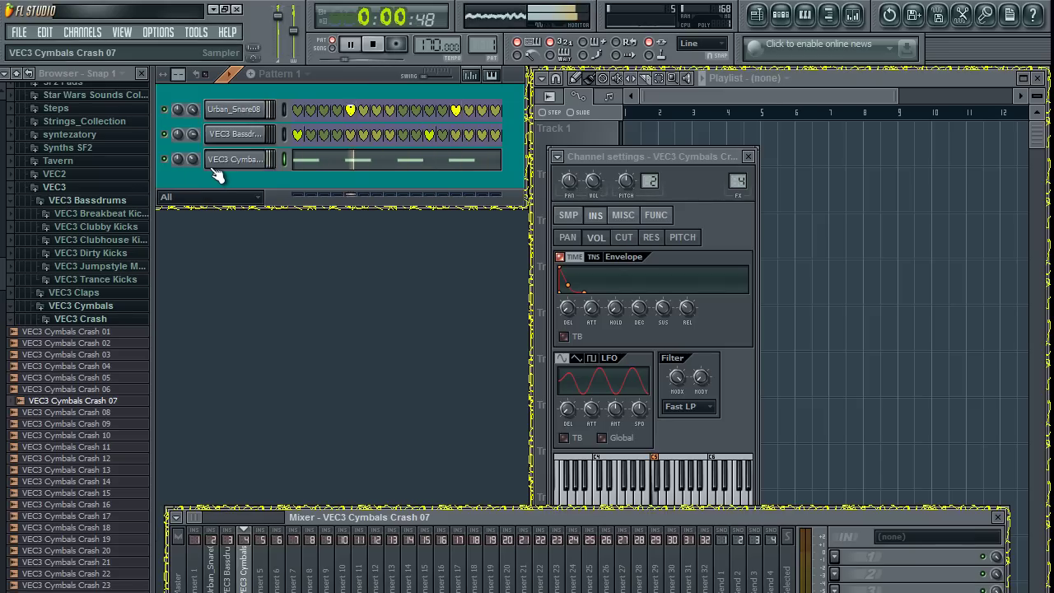
Step: Stop playback and insert a 3x Osc channel above the snare channel
left_click(375, 44)
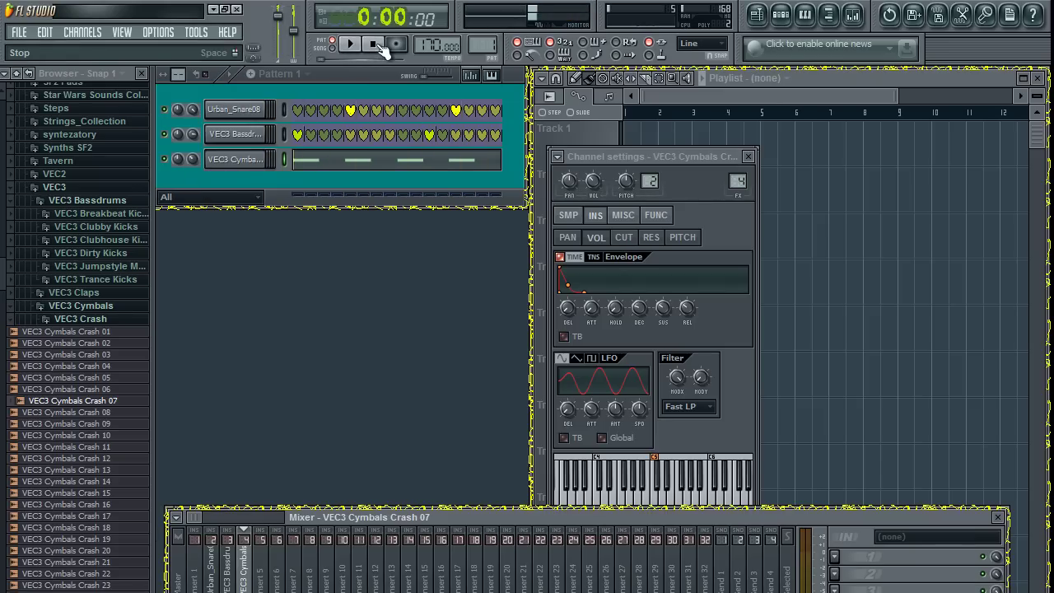
right_click(250, 109)
mouse_move(339, 277)
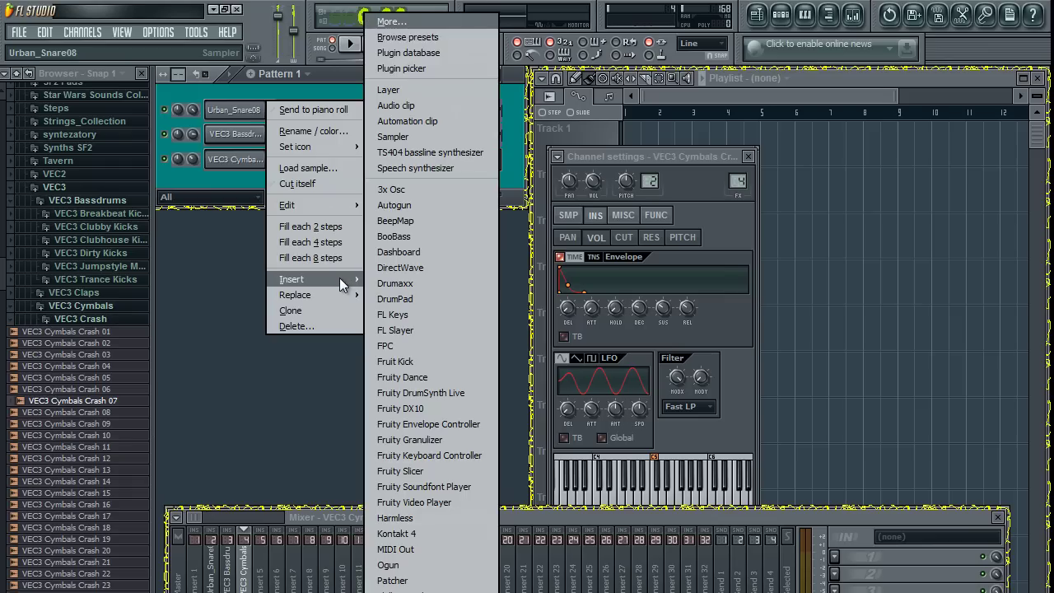
left_click(427, 187)
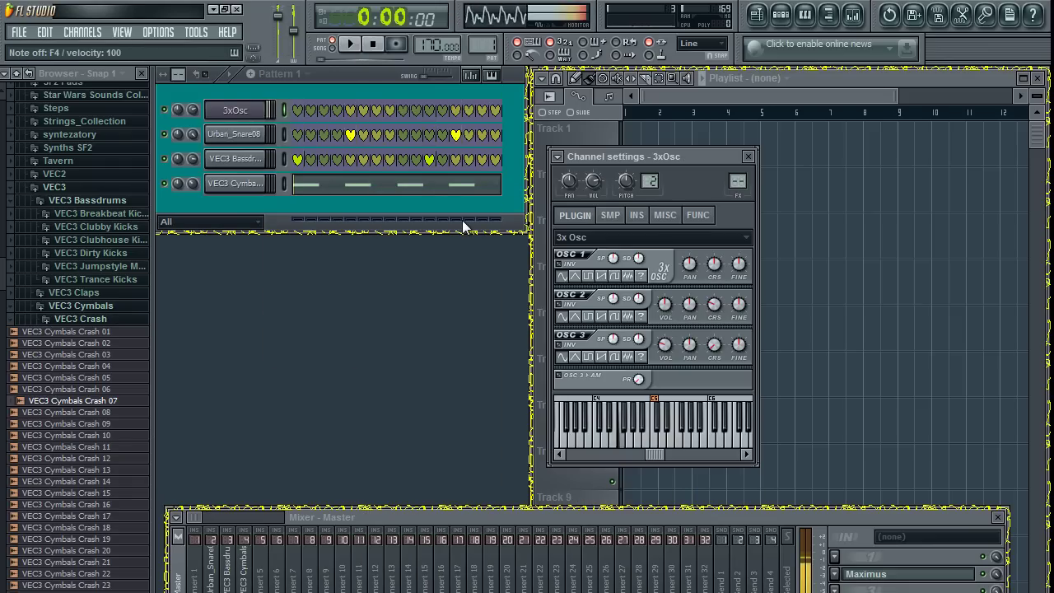
Step: Audition the 3x Osc with test notes and set oscillator 1's stereo detune to about -8 cents
key("b")
key("x")
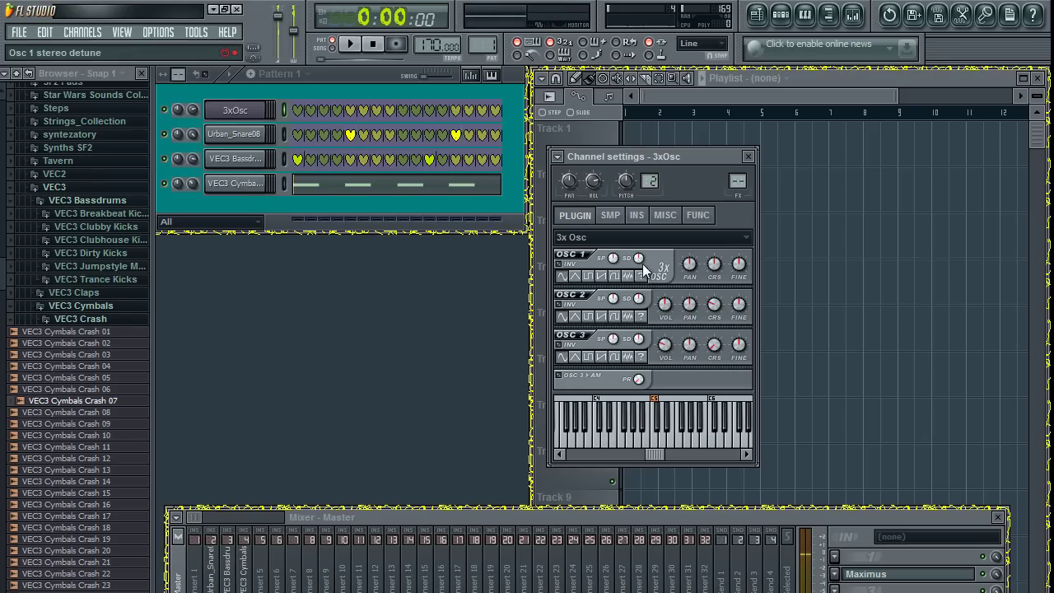
key("x")
key("b")
key("n")
left_click_drag(640, 258, 636, 271)
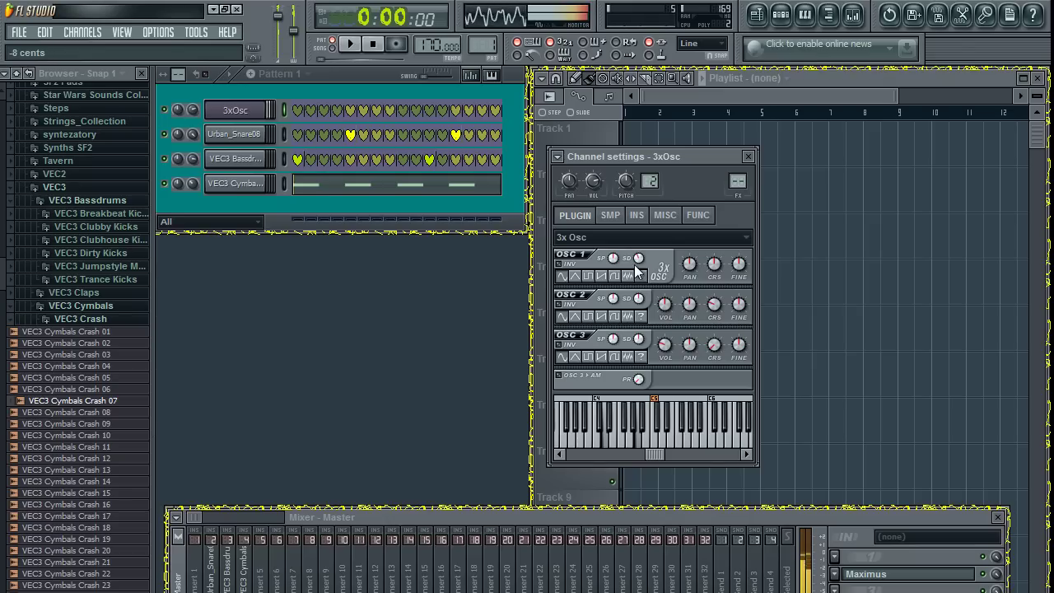
key("n")
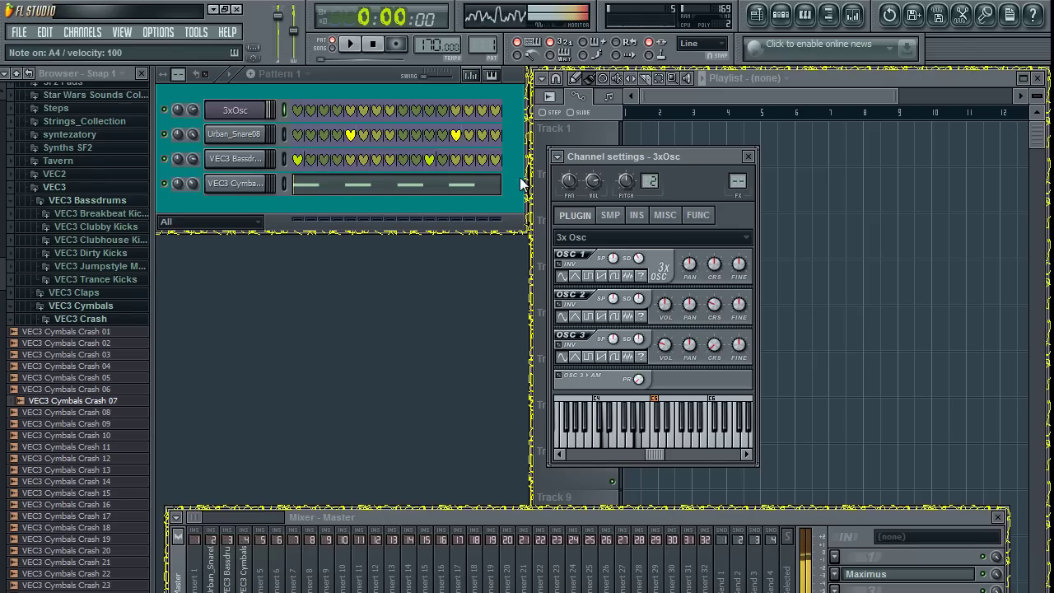
Step: Place an E3 note about one beat long at the start of bar 1 in the 3xOsc piano roll
right_click(263, 105)
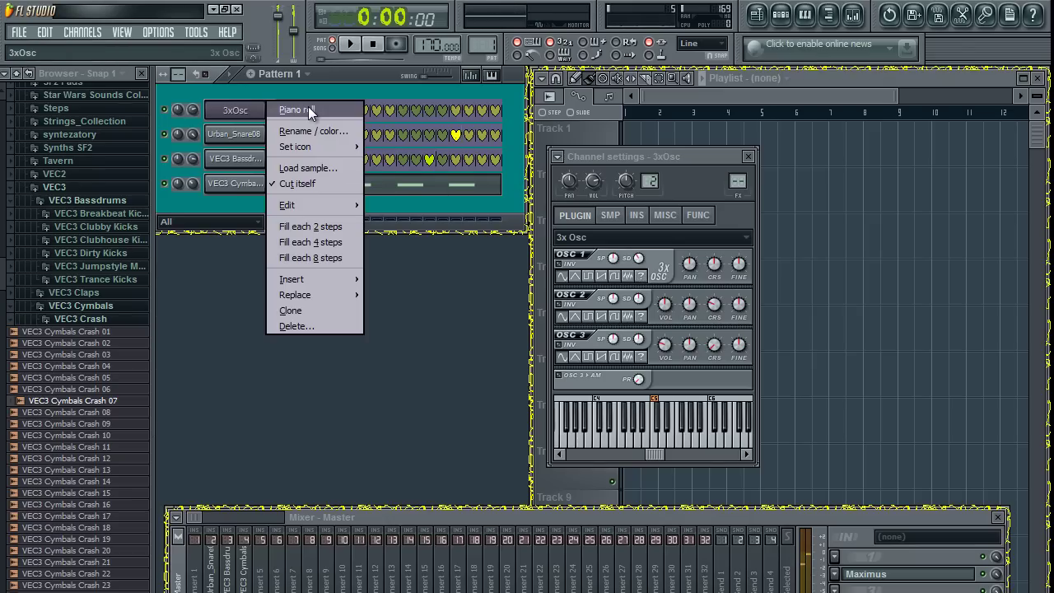
left_click(308, 106)
key("x")
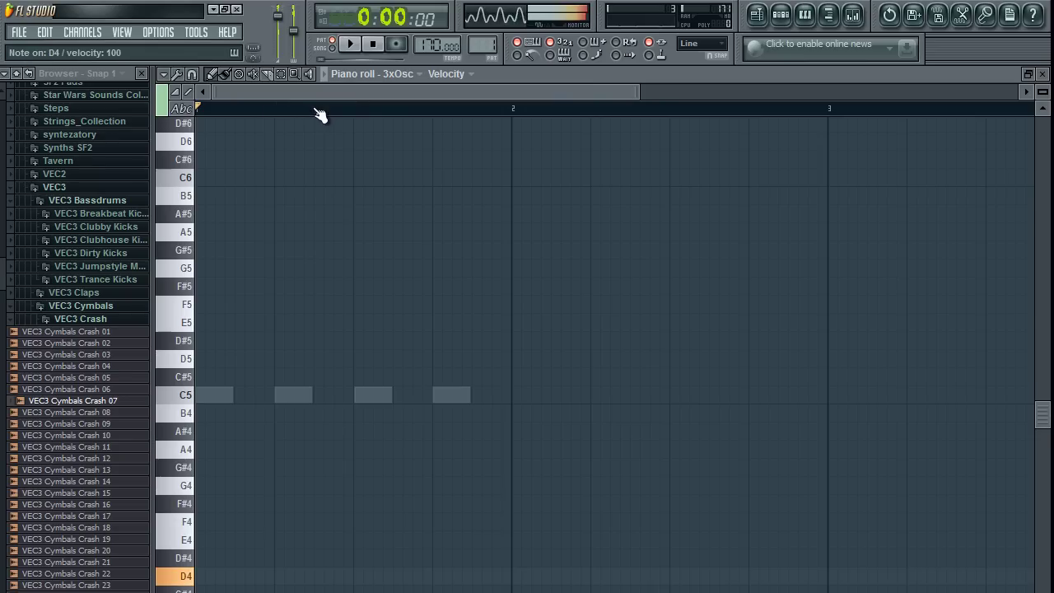
key("c")
key("c")
scroll(327, 360, "down", 8)
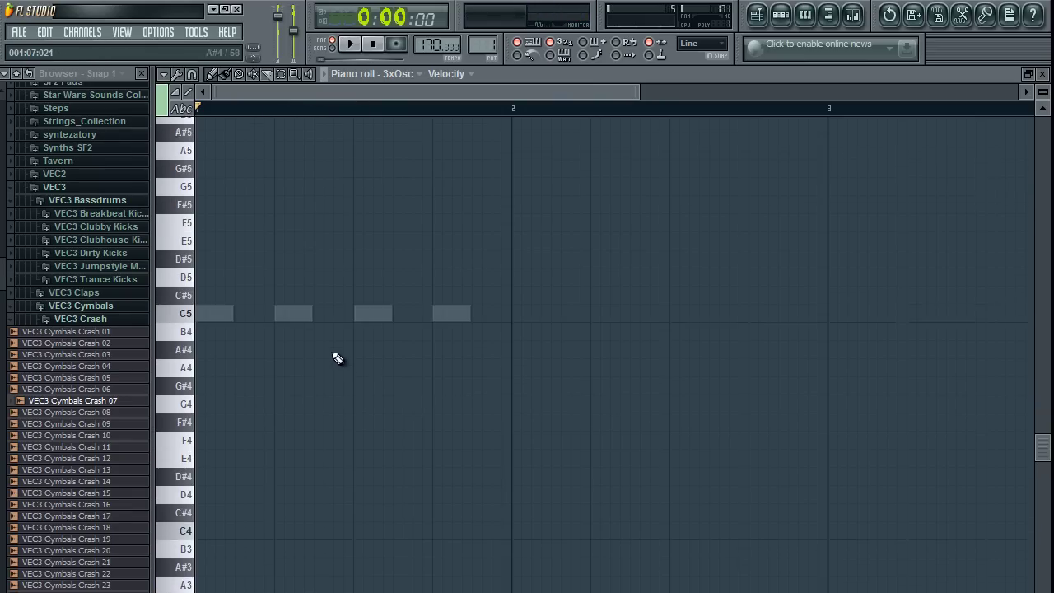
key("x")
key("b")
left_click(188, 491)
left_click_drag(219, 488, 200, 512)
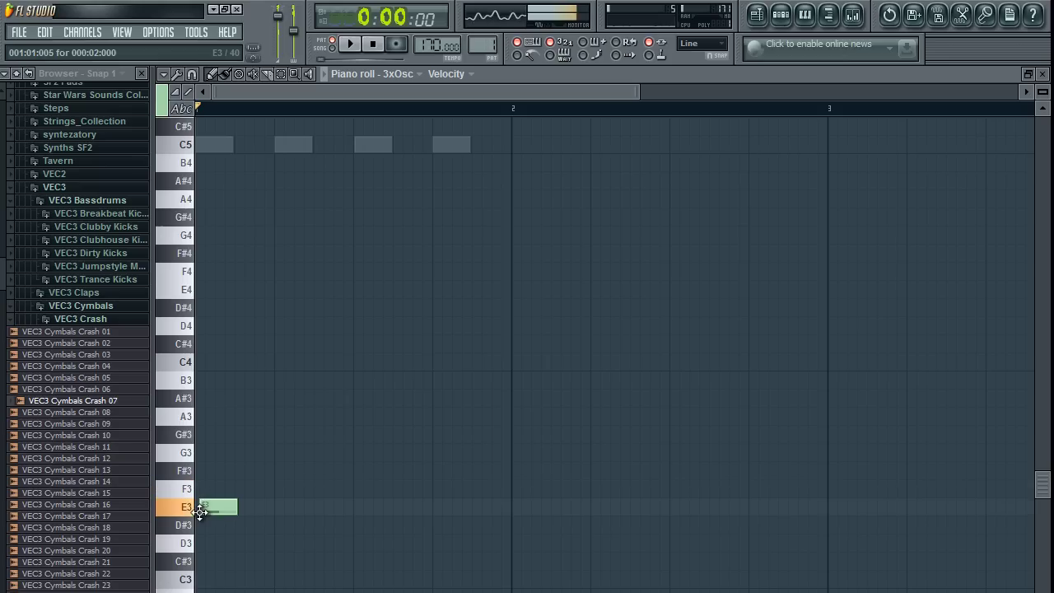
left_click(223, 512)
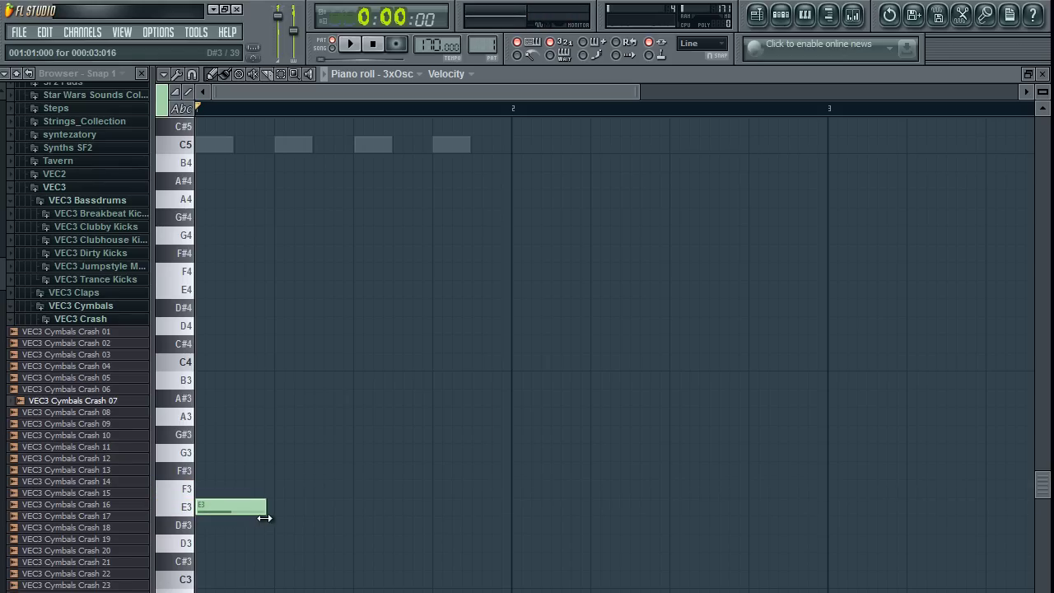
Step: Play the pattern and add one-beat D4 and A4 notes on beat 3 of bar 1
left_click(350, 44)
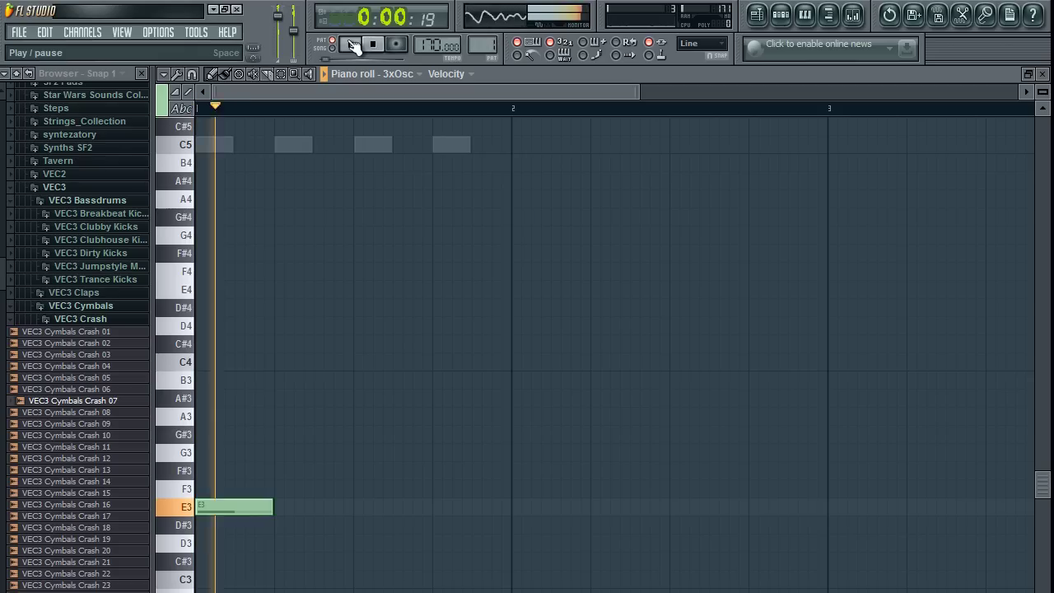
scroll(368, 339, "up", 1)
scroll(369, 339, "up", 1)
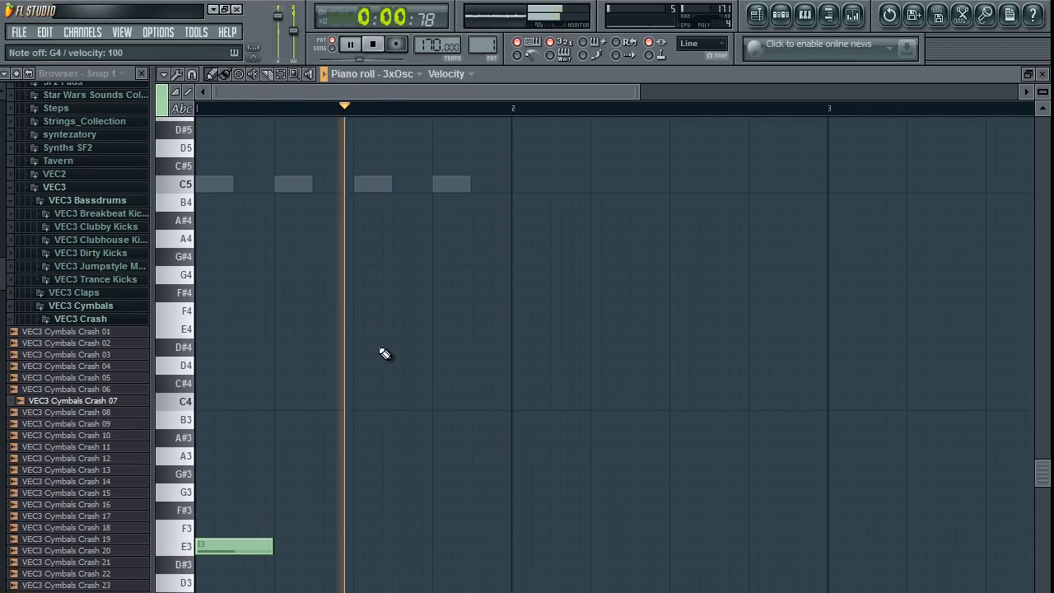
left_click(354, 365)
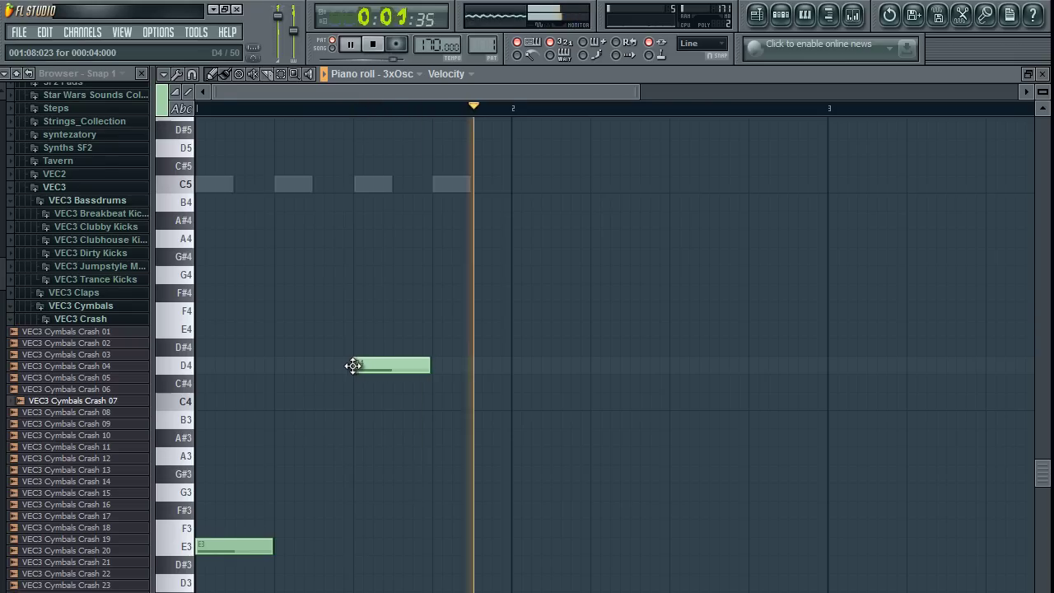
left_click(365, 240)
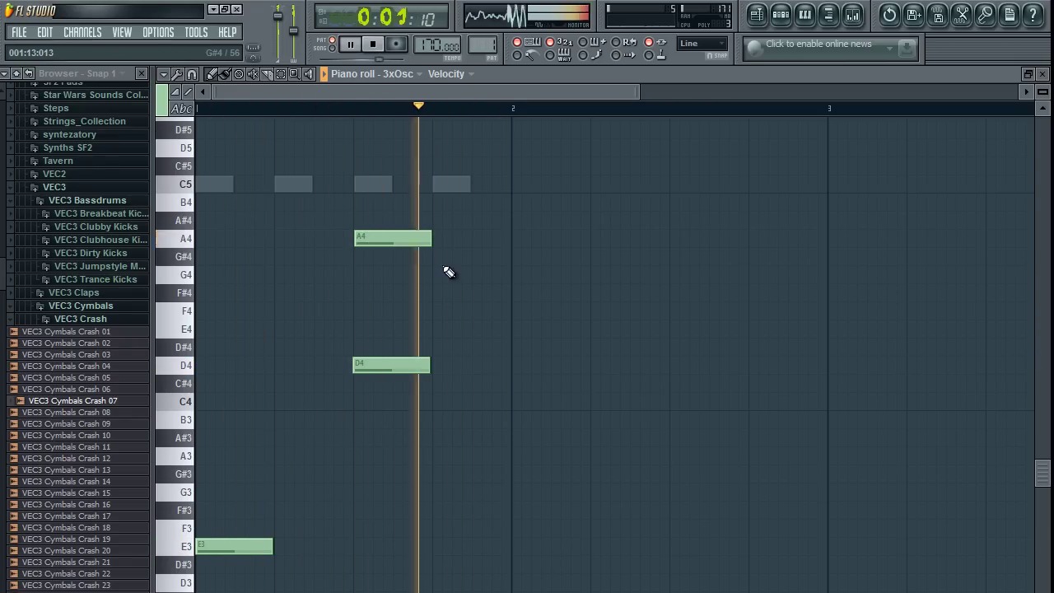
left_click_drag(419, 367, 421, 367)
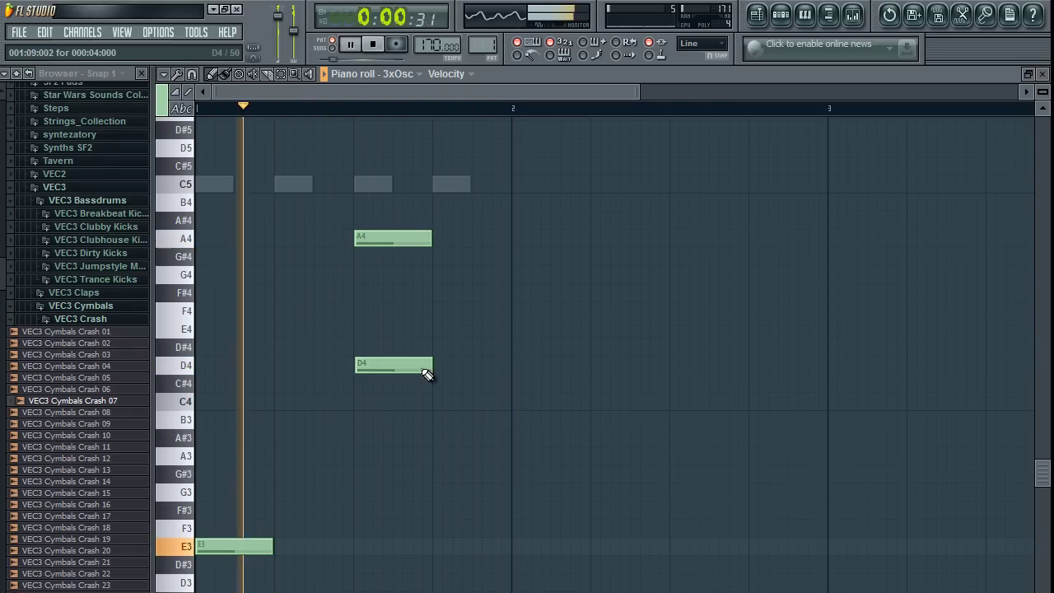
Step: Add an A3 note about one and a half beats long at bar 2 and enable step sequence repetition for the pattern
mouse_move(511, 455)
left_mouse_down()
mouse_move(485, 455)
mouse_move(513, 455)
left_mouse_up()
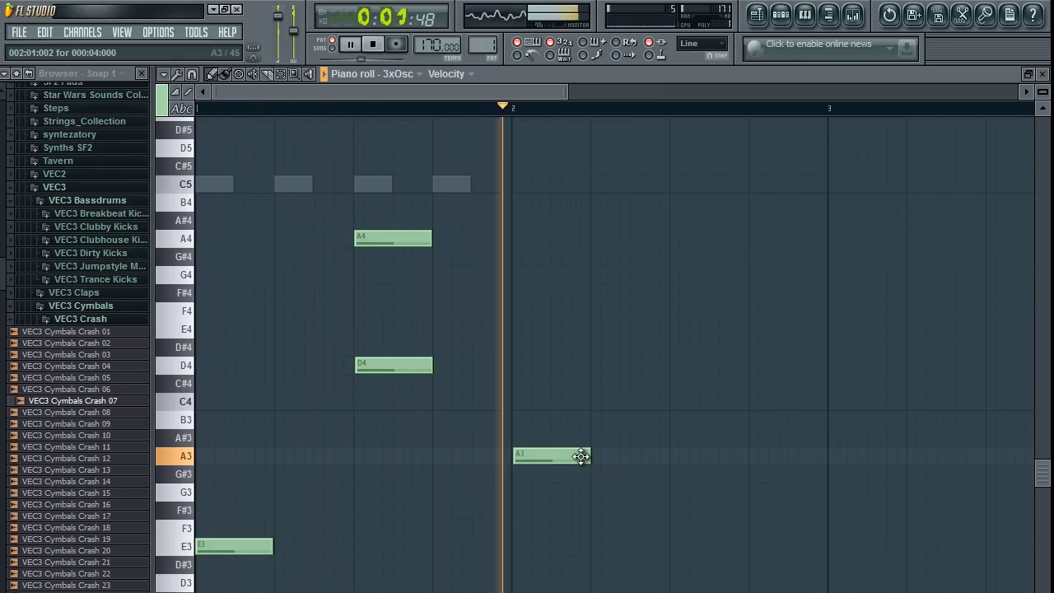
left_click_drag(590, 454, 625, 466)
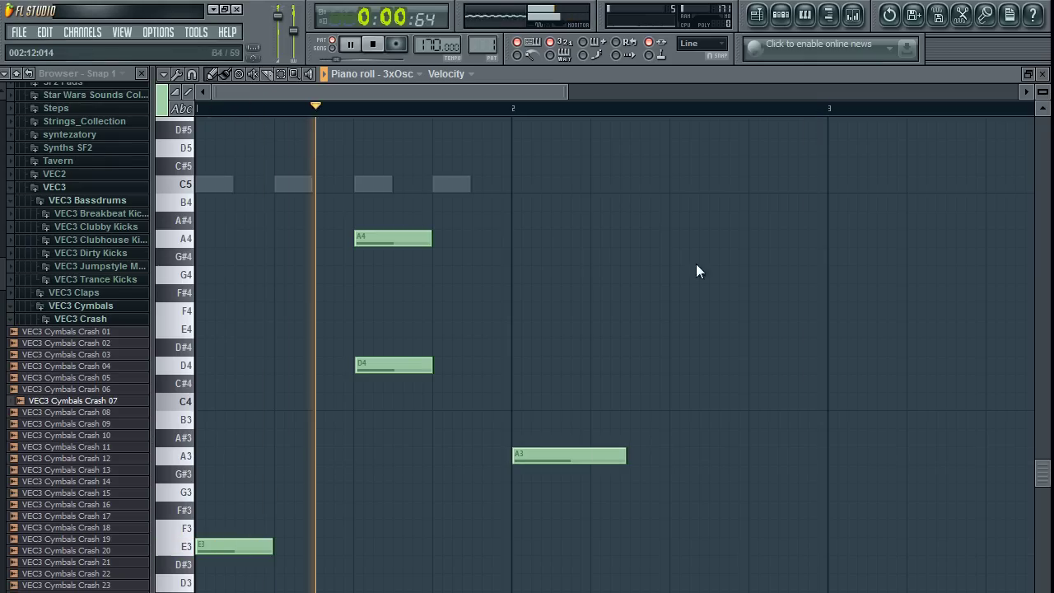
left_click(1042, 74)
left_click(200, 77)
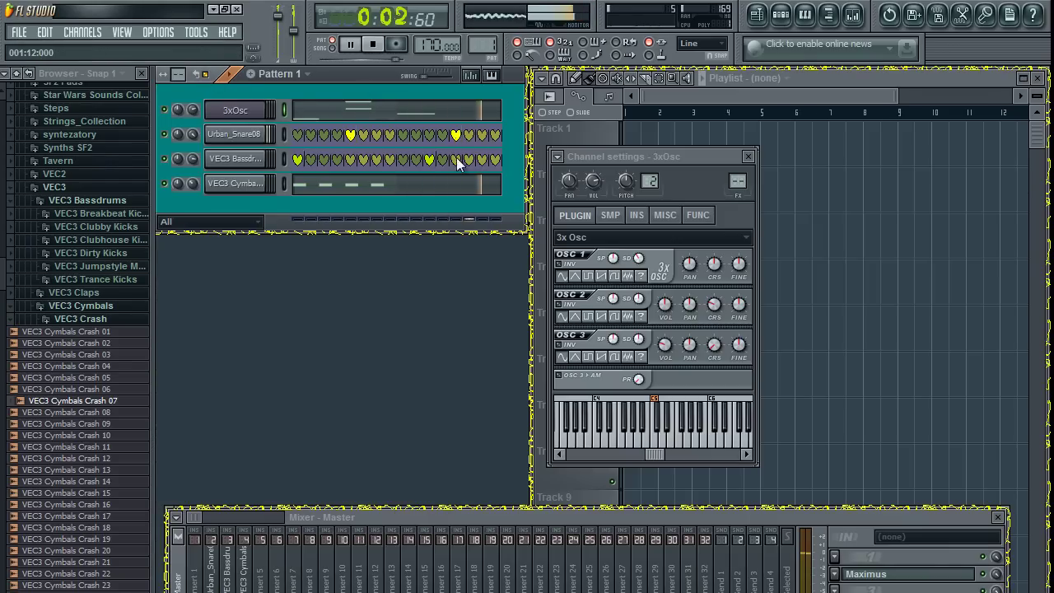
Step: Add a one-beat A3 note right after the first A3 and a half-beat B2 note just before bar 3
left_click(456, 107)
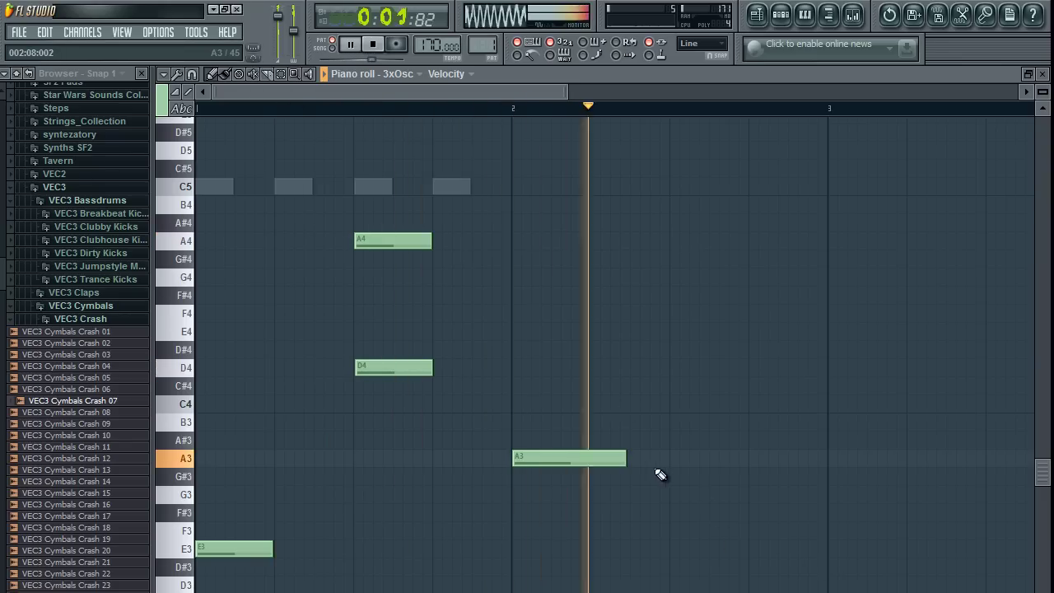
left_click(631, 458)
left_click_drag(742, 458, 706, 458)
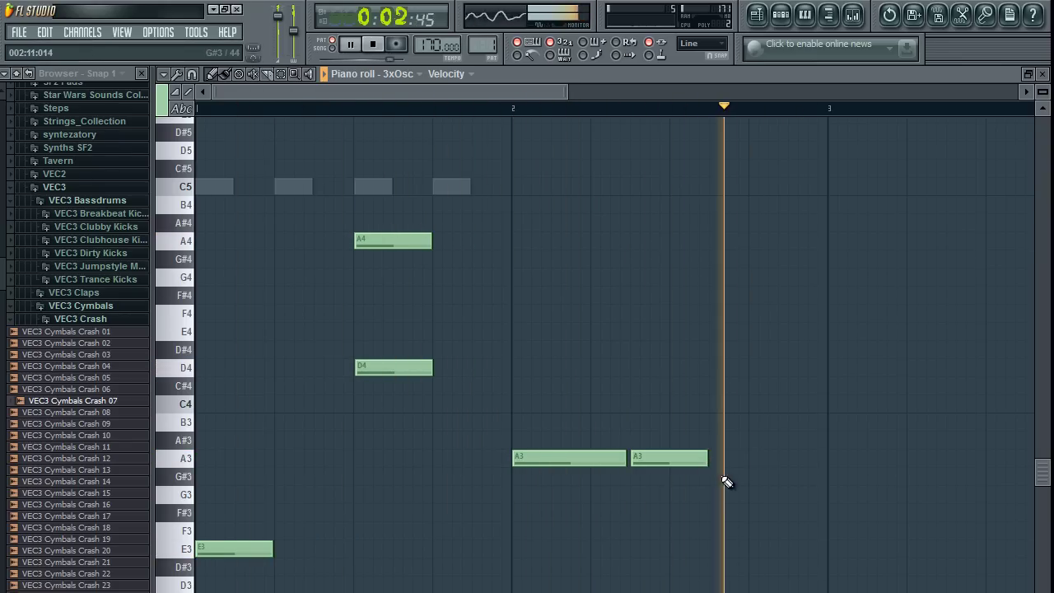
scroll(771, 510, "down", 3)
left_click(784, 536)
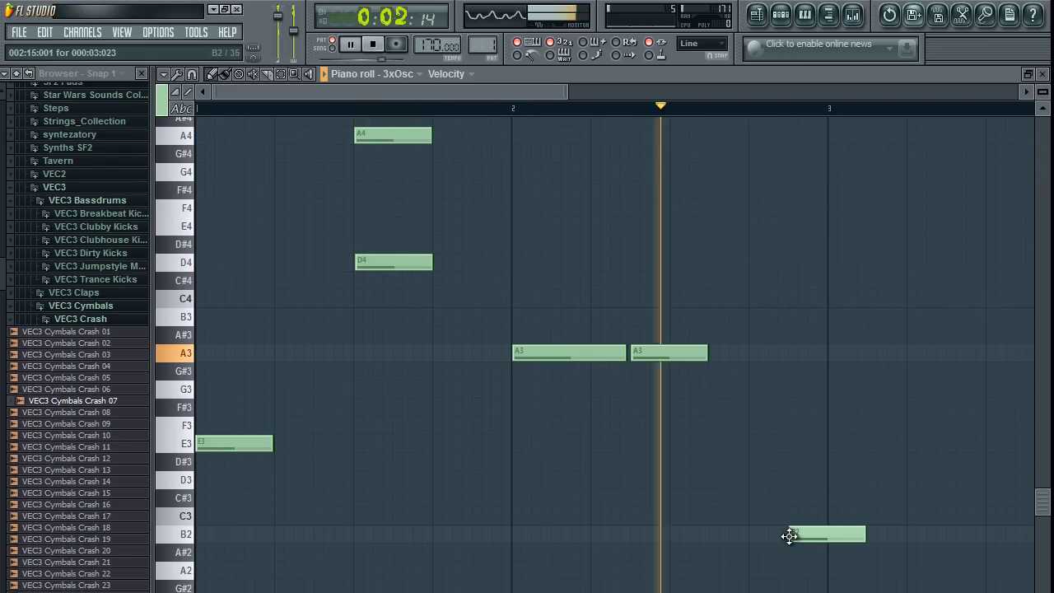
left_click_drag(870, 536, 824, 533)
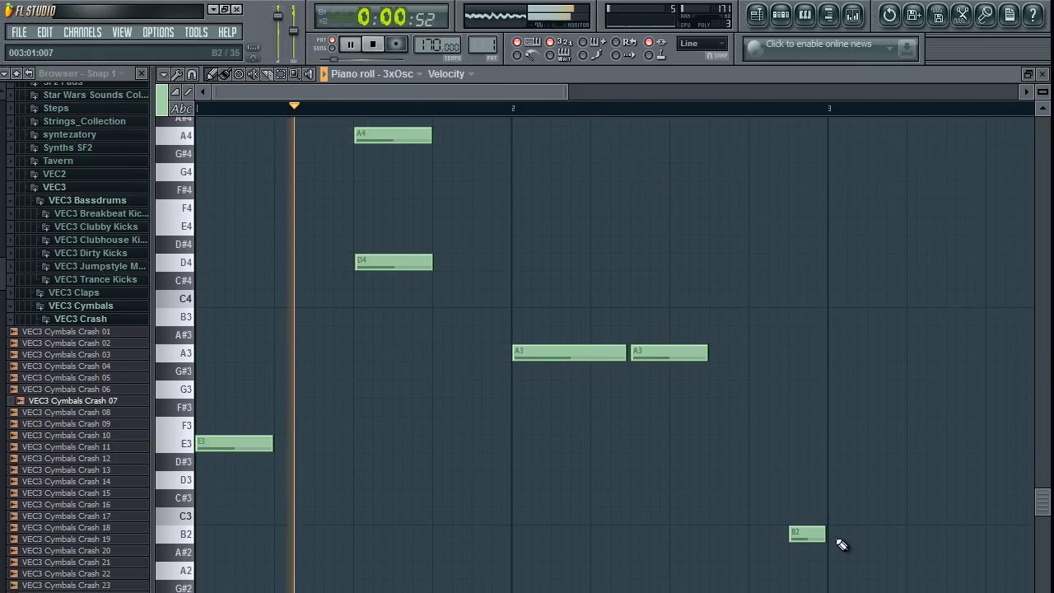
left_click(1043, 76)
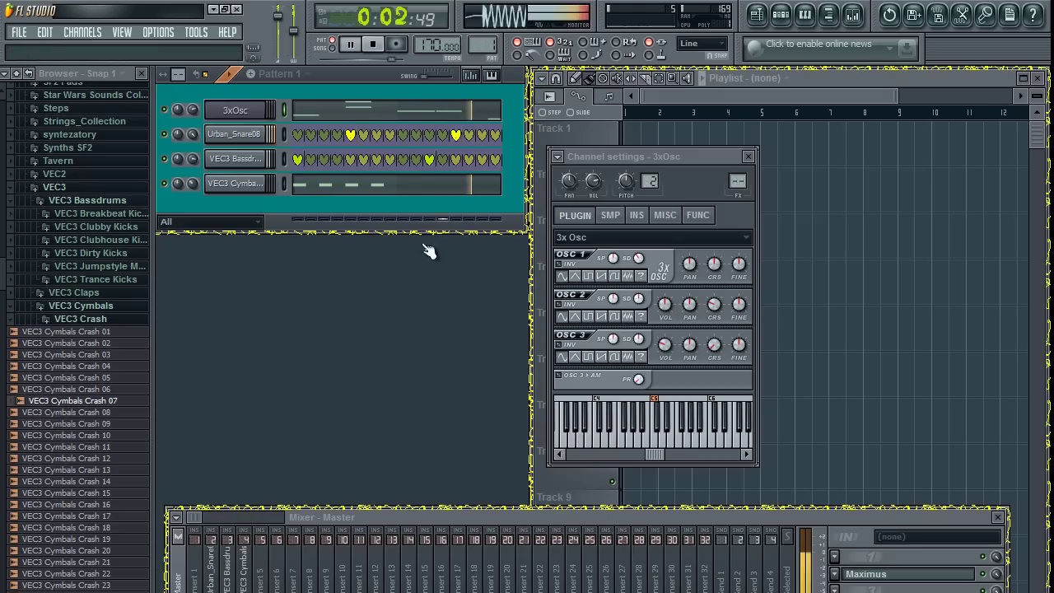
Step: Duplicate the crash channel's four C5 notes from bar 1 into bar 2
left_click(411, 183)
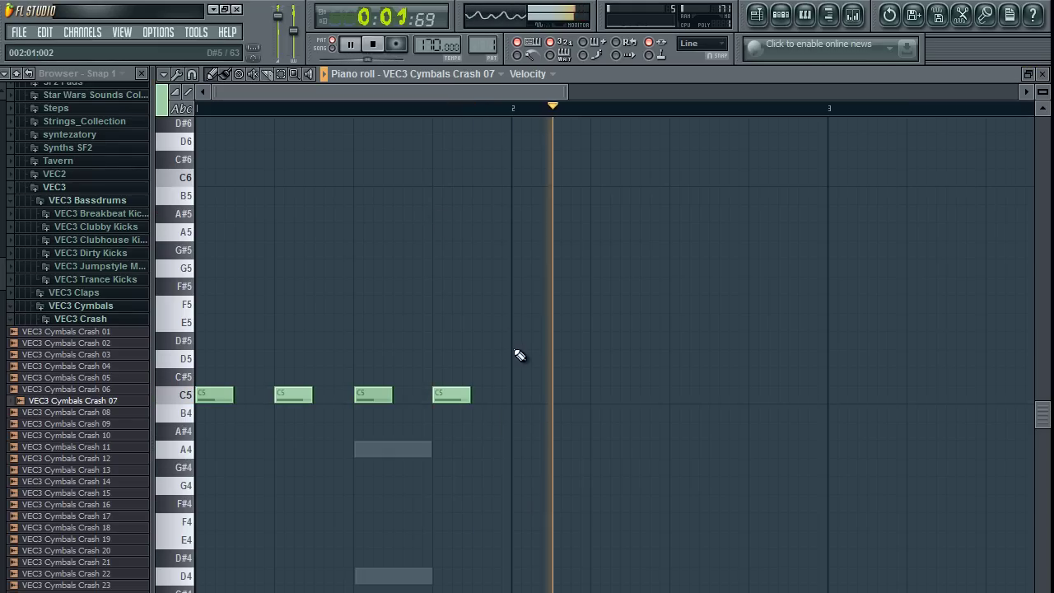
left_click_drag(536, 489, 191, 268)
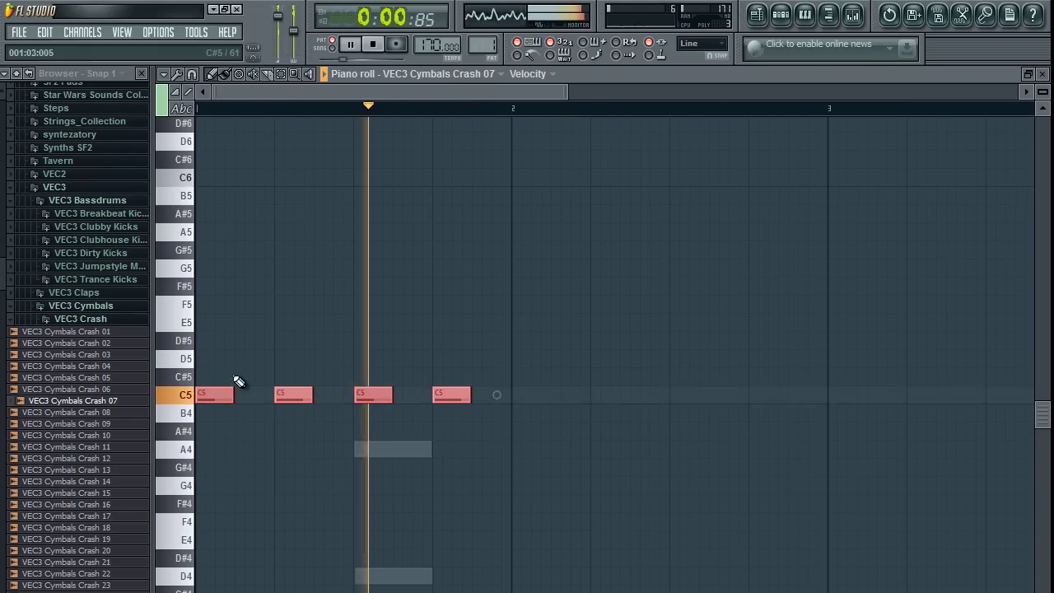
left_click_drag(223, 395, 521, 394)
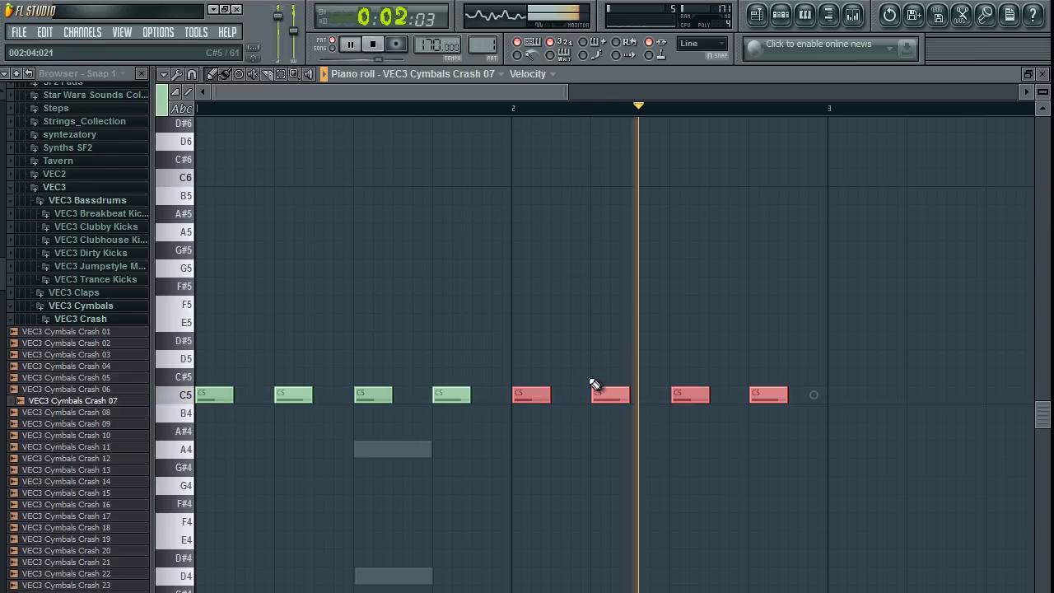
left_click(1043, 74)
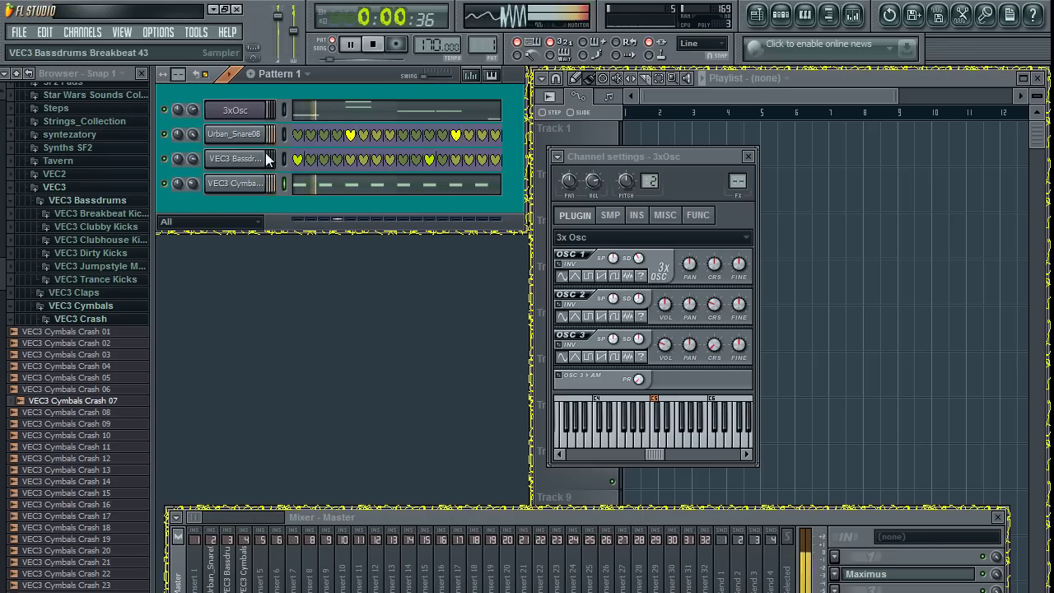
Step: Route the 3xOsc channel to mixer track 5 and load Devastor in its first effect slot
left_click(239, 110)
left_click(238, 109)
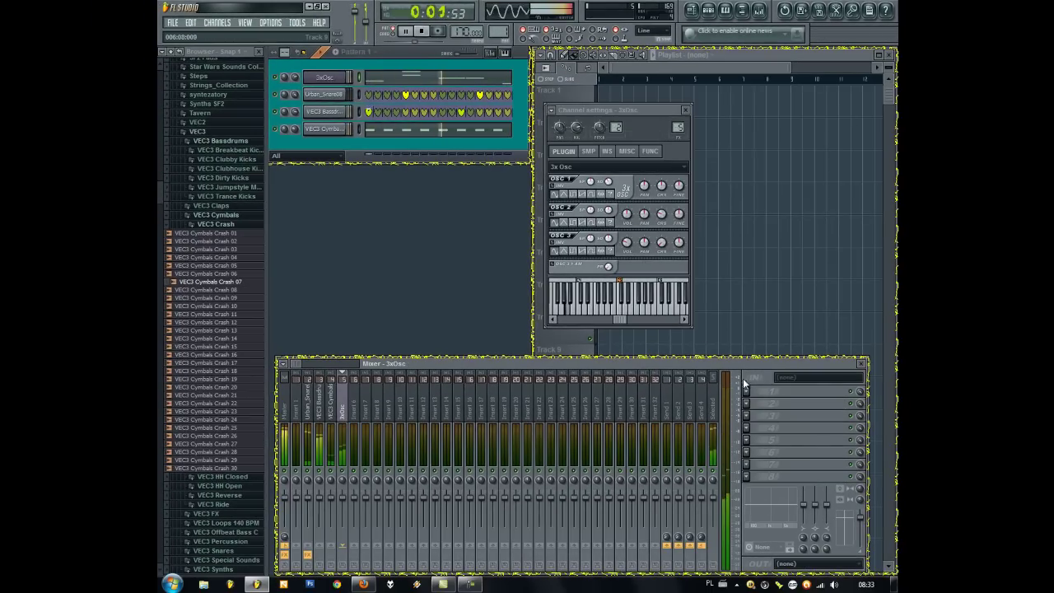
left_click(749, 402)
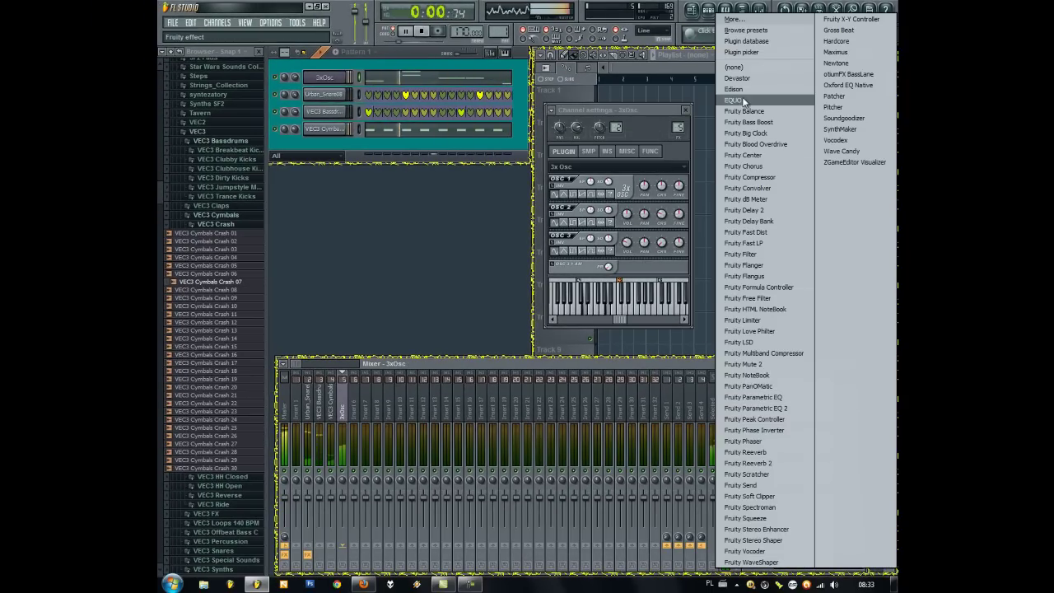
left_click(745, 79)
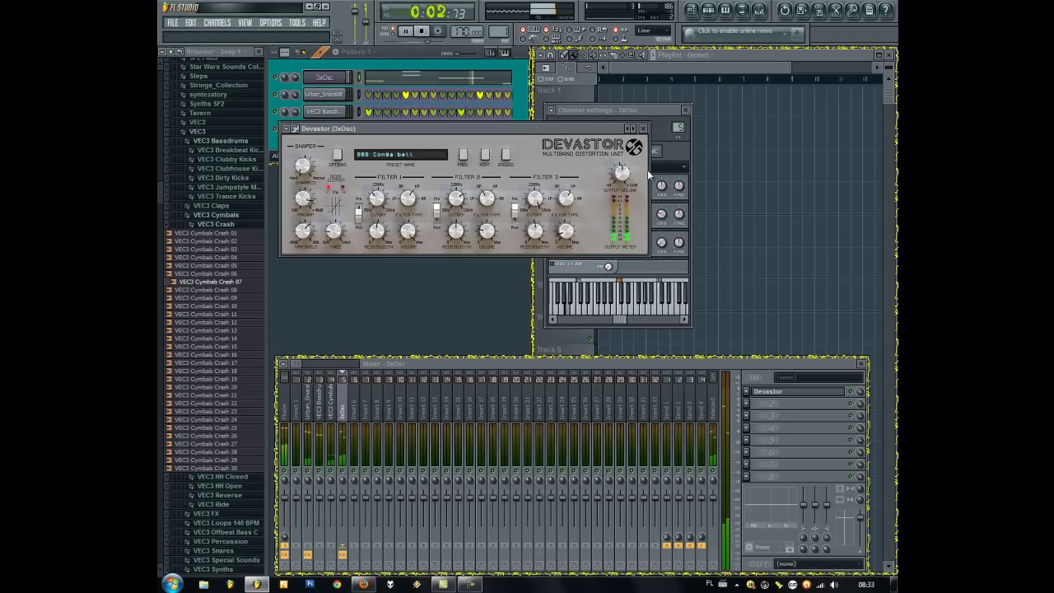
Step: Move the Devastor window clear of the channel list, lower its output volume and turn its dynamics to Normal
left_click_drag(582, 129, 700, 220)
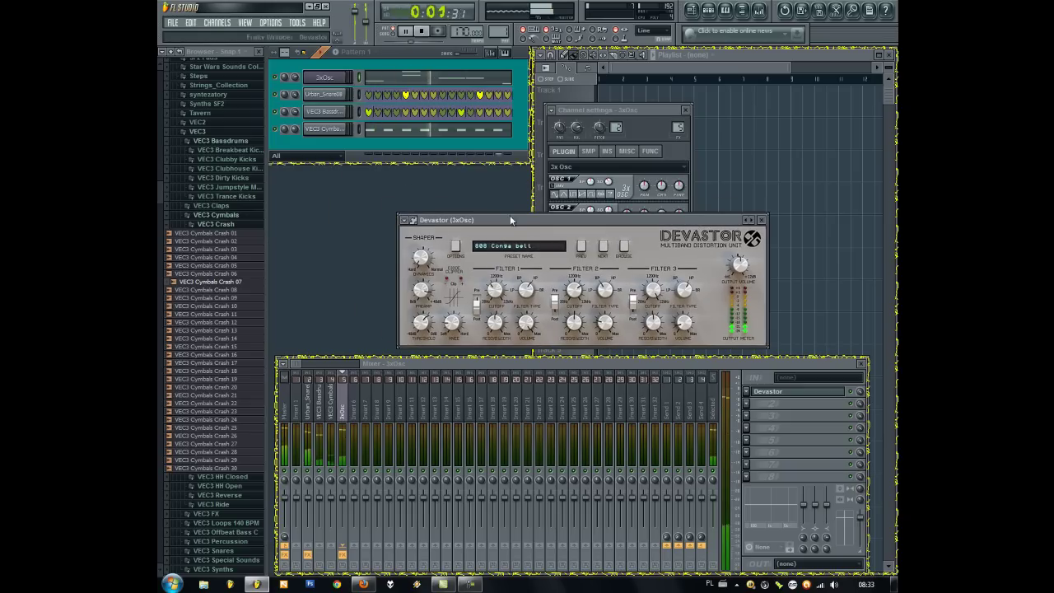
left_click(349, 475)
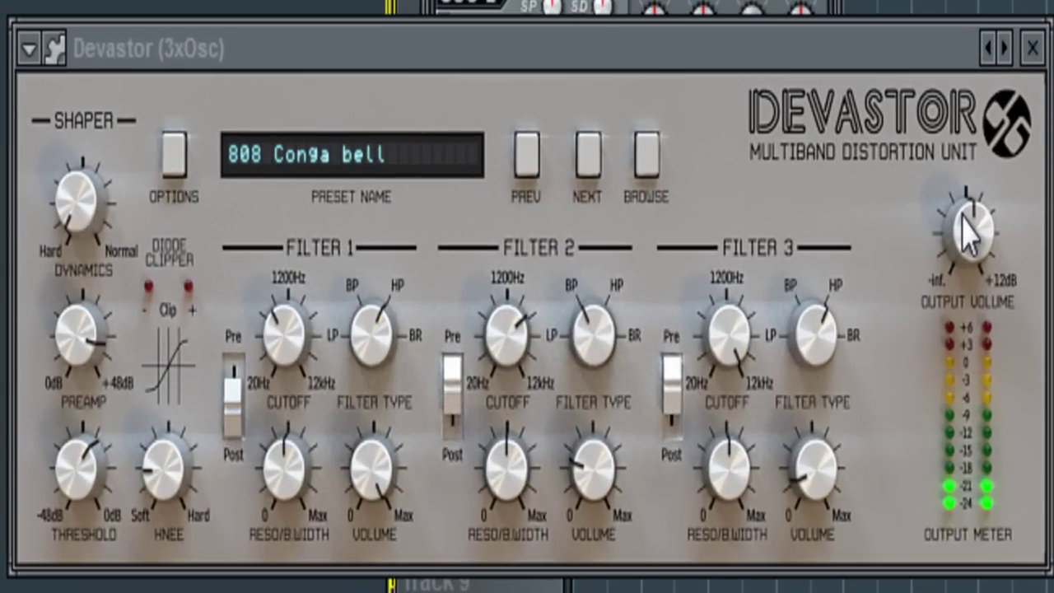
left_click_drag(971, 233, 959, 346)
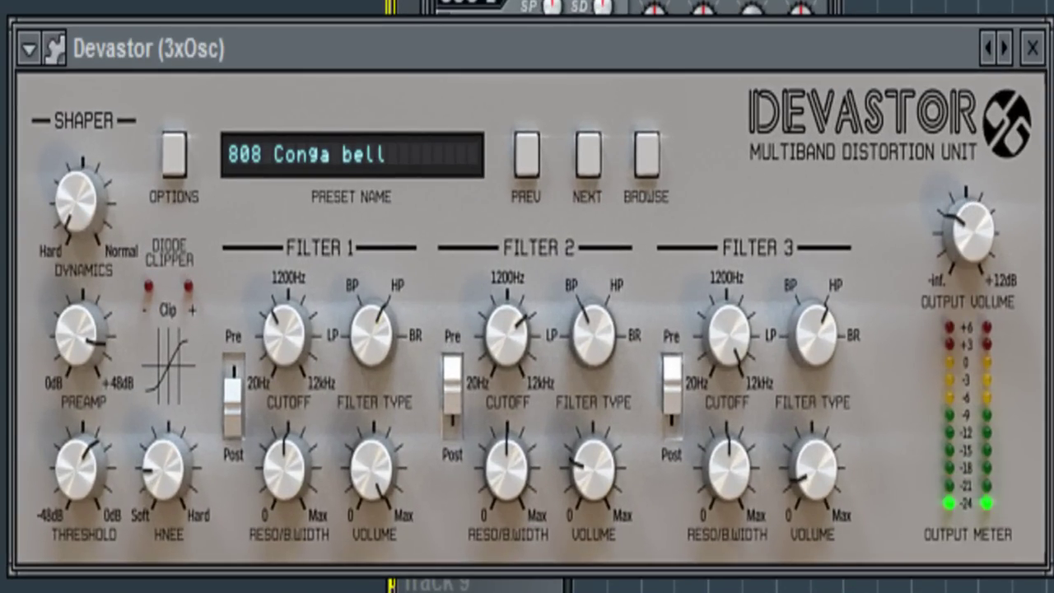
left_click_drag(94, 228, 93, 189)
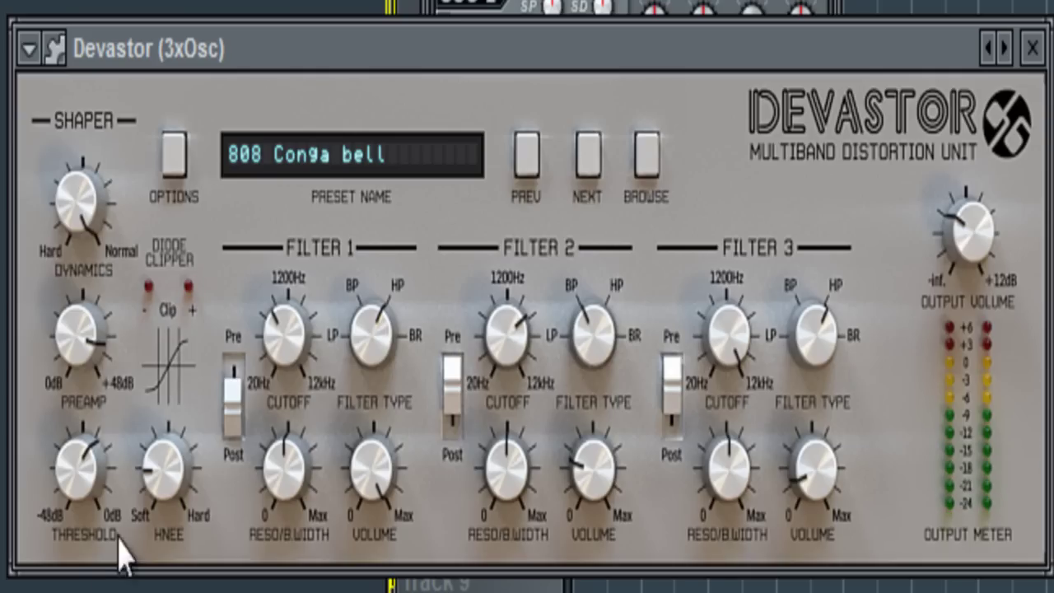
Step: Lower Devastor's threshold and make its knee harder
left_click_drag(82, 470, 62, 584)
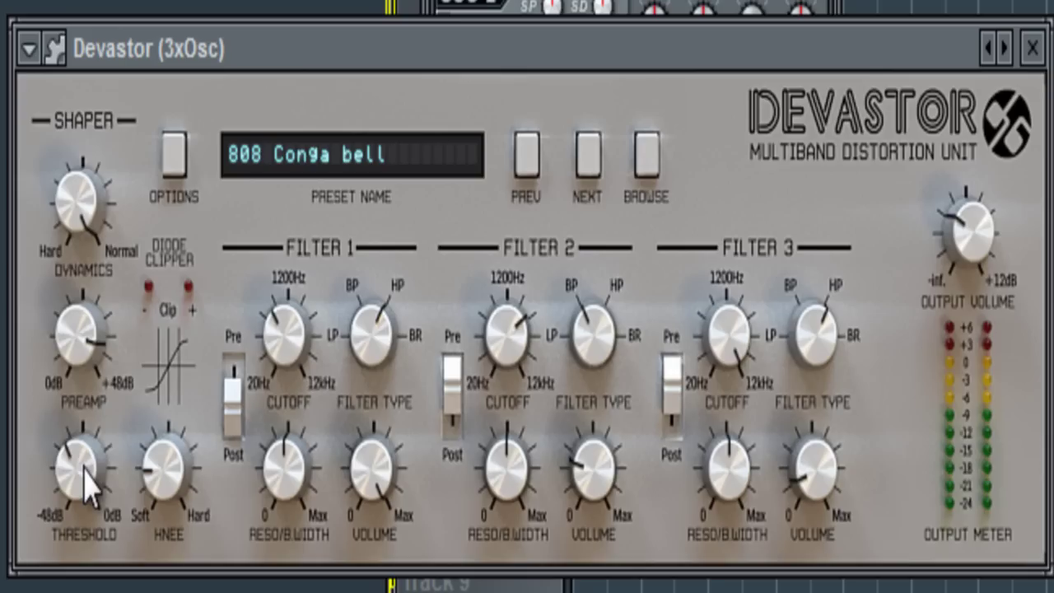
left_click_drag(163, 436, 169, 397)
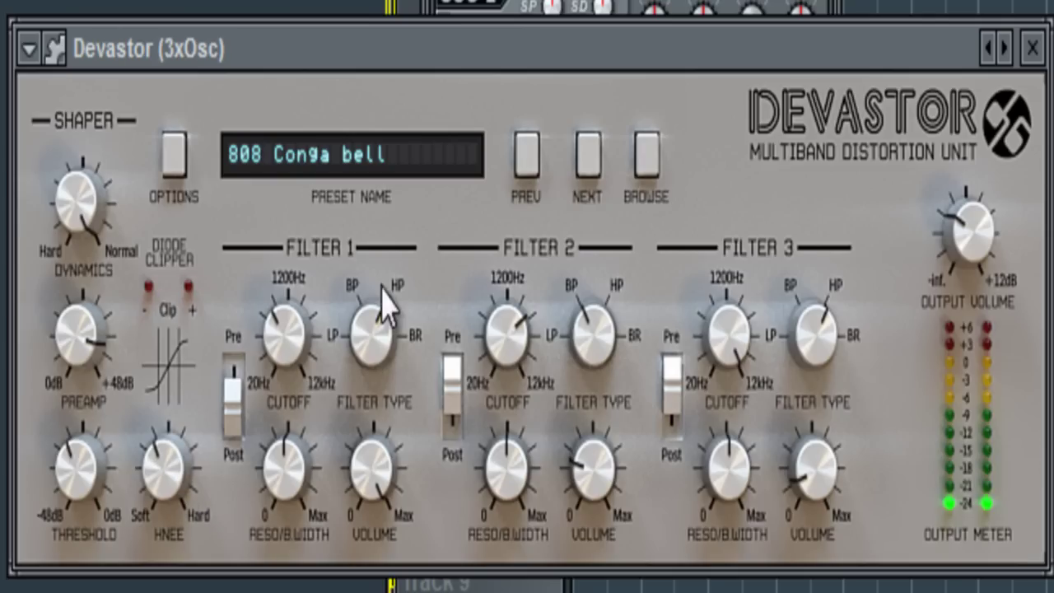
Step: Lower the cutoff of Devastor's Filters 1, 2 and 3 and raise the volume of Filter 3
left_click_drag(285, 322, 269, 430)
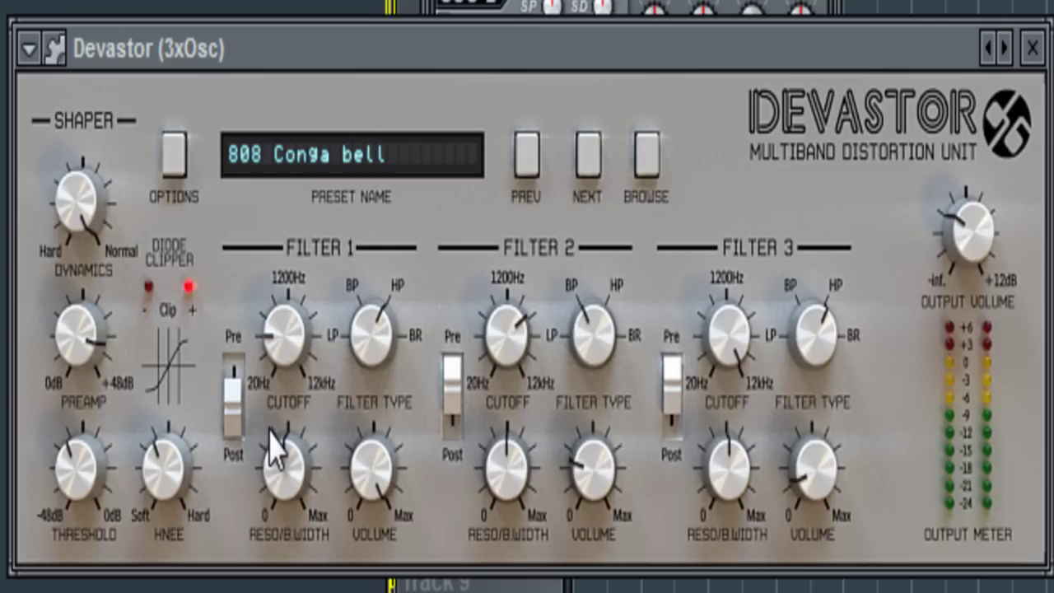
left_click_drag(510, 316, 462, 566)
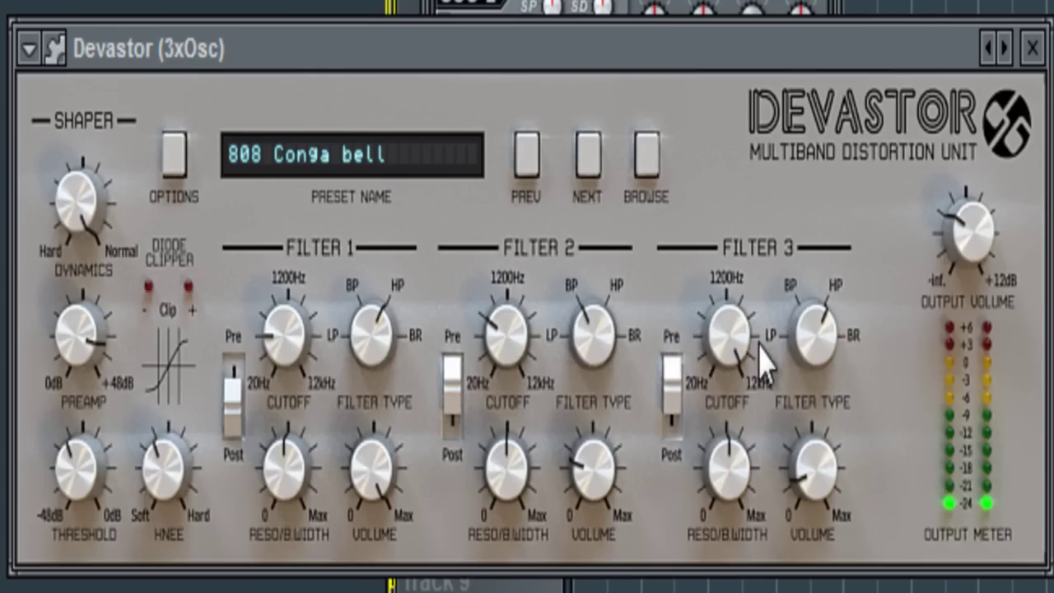
left_click_drag(735, 329, 715, 592)
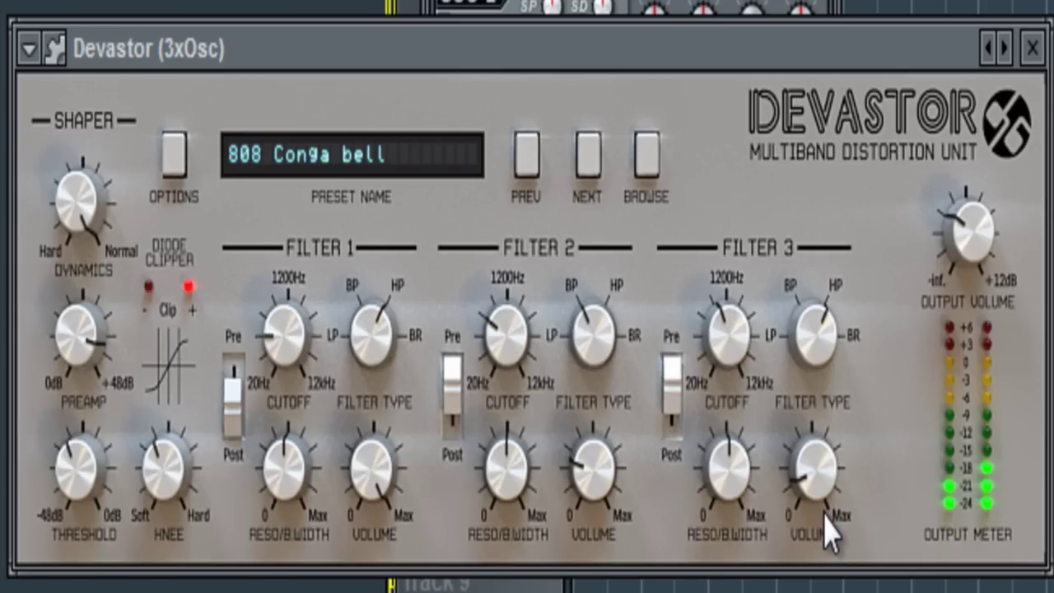
left_click_drag(817, 473, 837, 357)
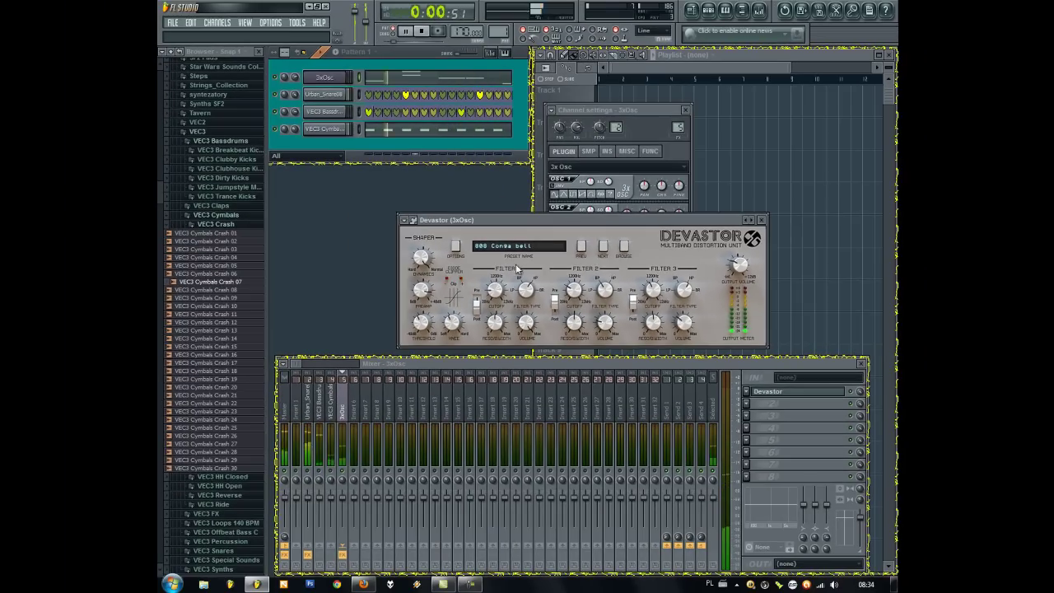
Step: Adjust the 3xOsc channel's volume, then close Devastor and stop playback
left_click(294, 78)
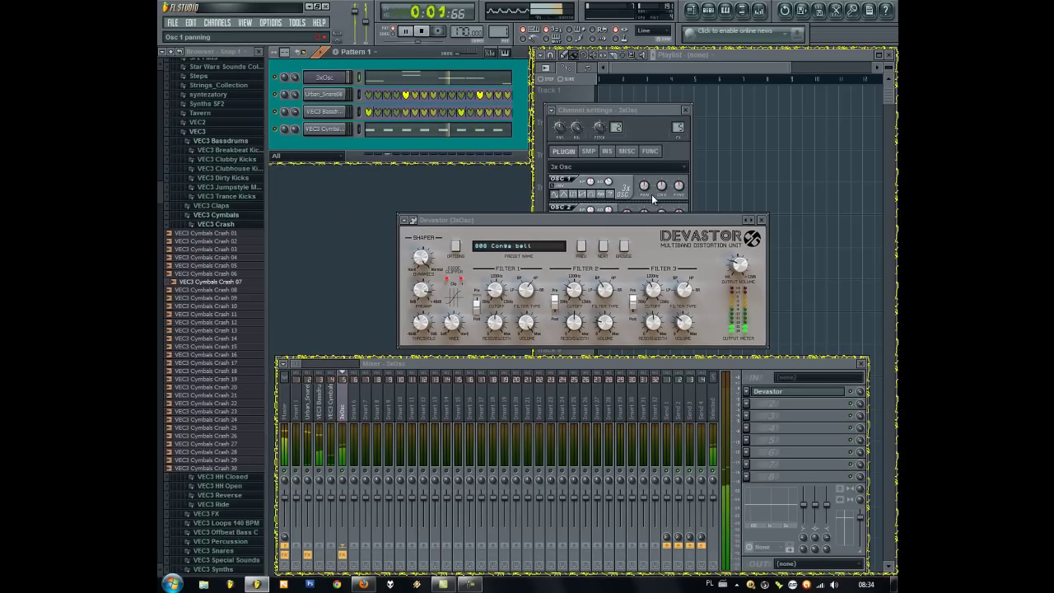
left_click(764, 220)
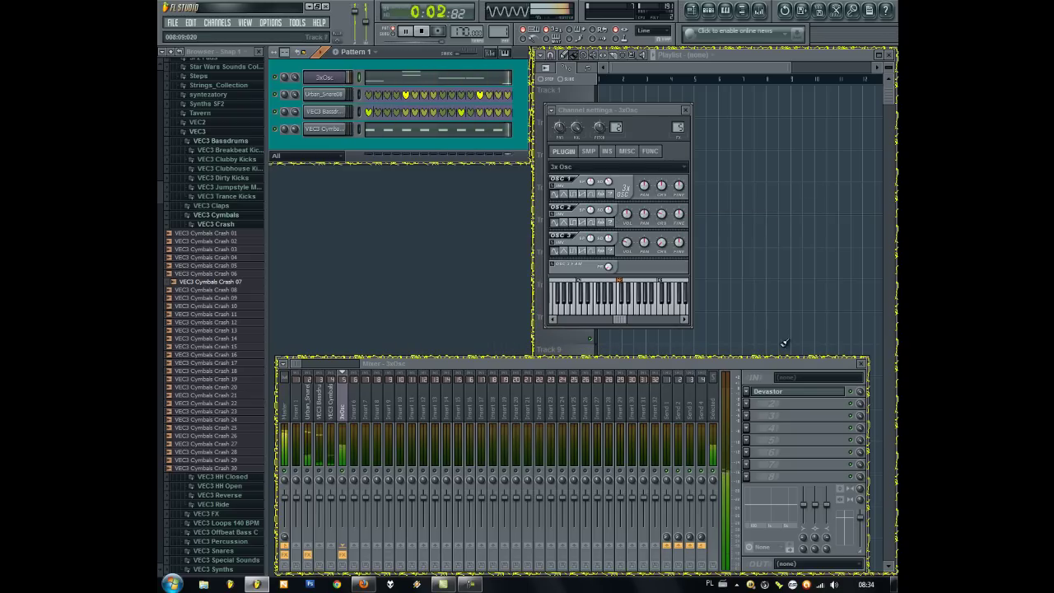
left_click(426, 32)
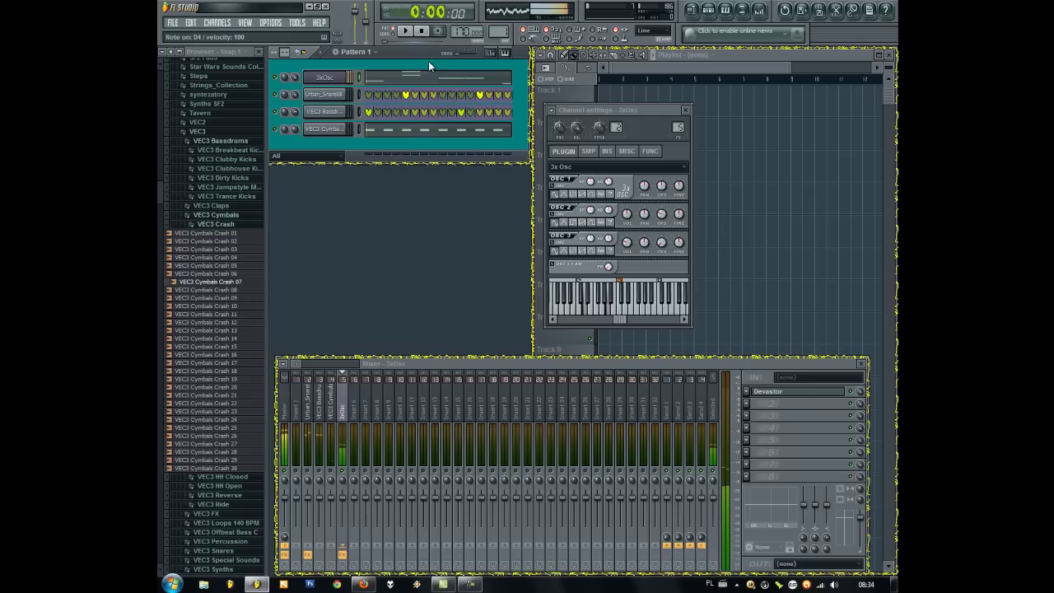
Step: Load Fruity Filter in the second effect slot of the 3xOsc mixer track and close its window
left_click(746, 403)
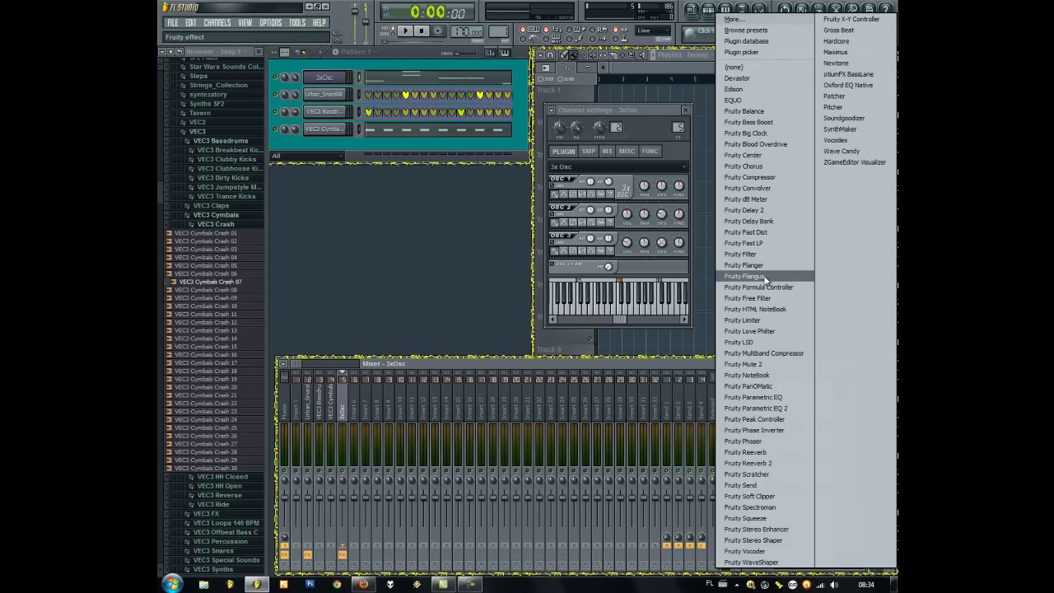
left_click(765, 254)
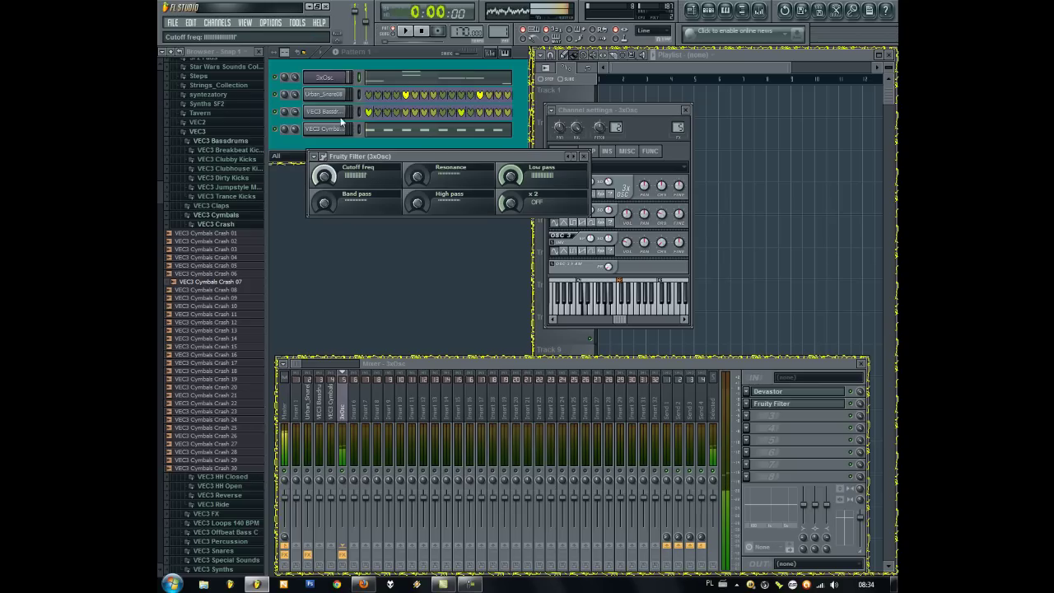
left_click(584, 155)
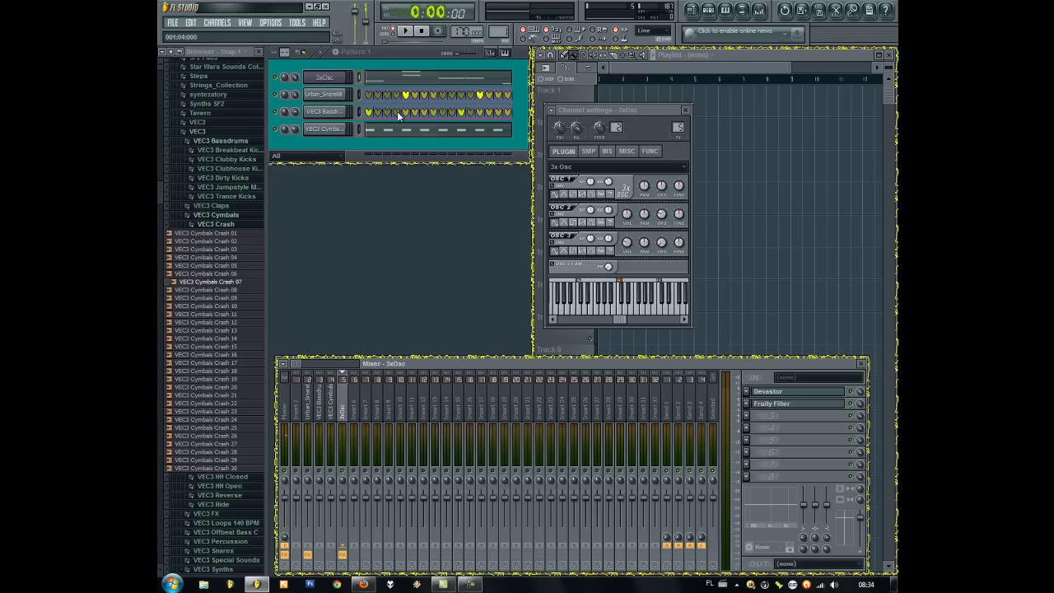
Step: Insert a Fruity Envelope Controller channel above the 3xOsc channel
right_click(334, 83)
mouse_move(399, 199)
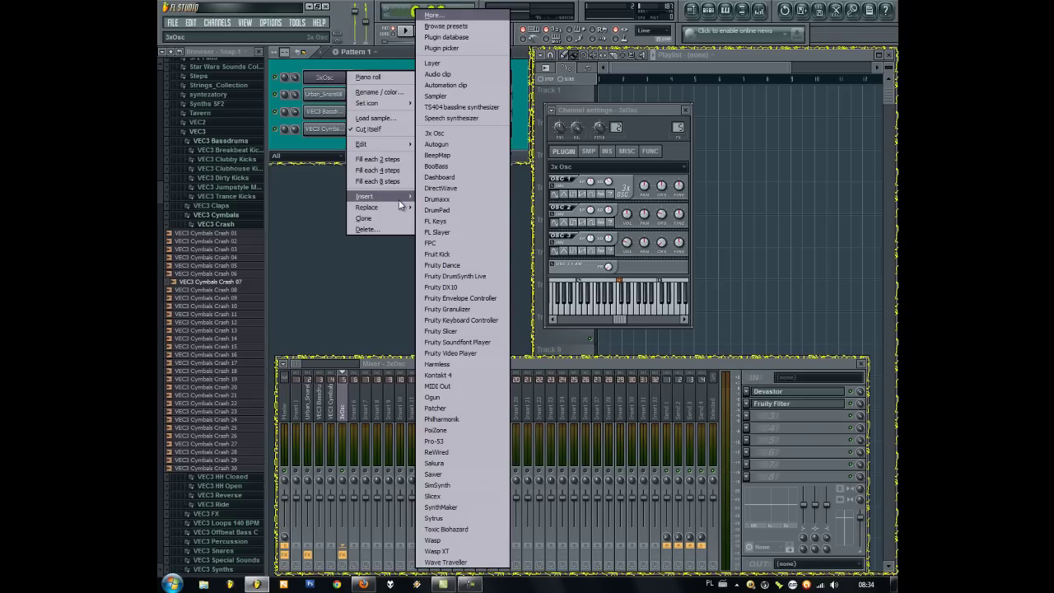
left_click(493, 298)
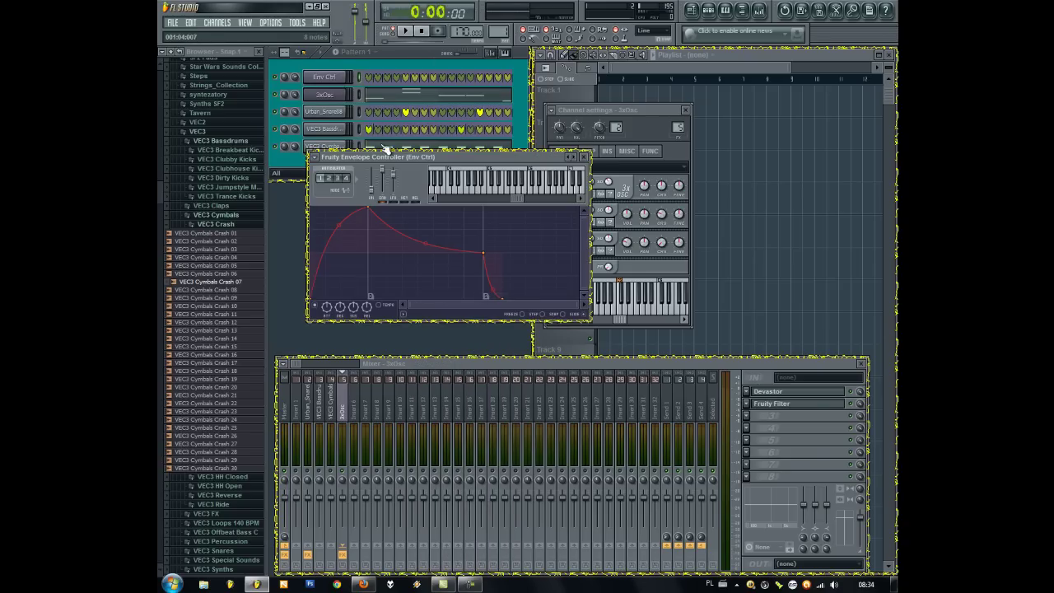
Step: Reopen Fruity Filter below the envelope window and link its cutoff frequency to the internal controller Env Ctrl - Art 1
left_click(772, 409)
left_click_drag(497, 158, 504, 366)
right_click(337, 392)
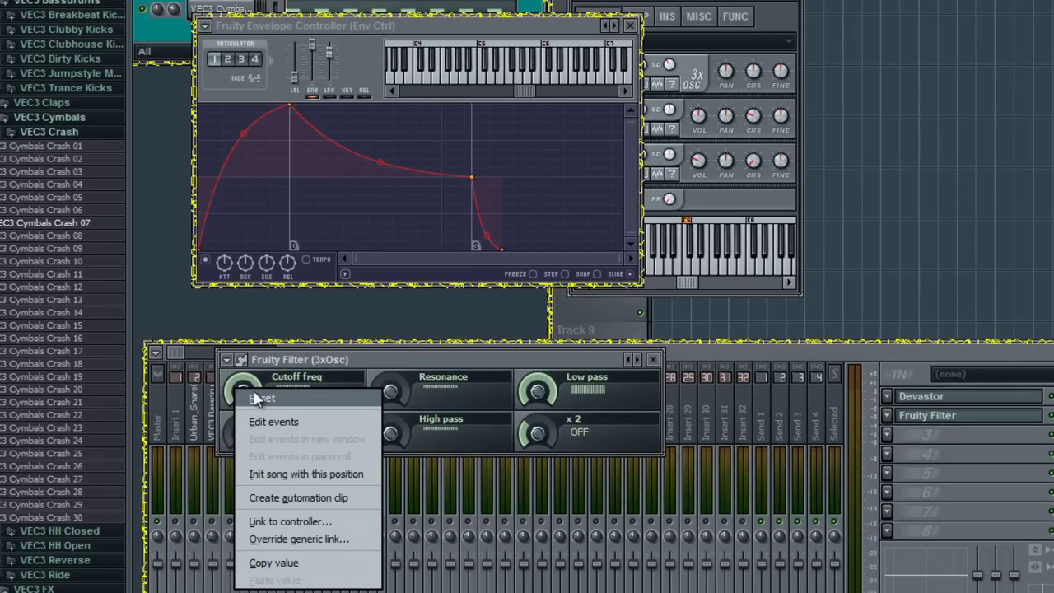
left_click(338, 521)
left_click(572, 253)
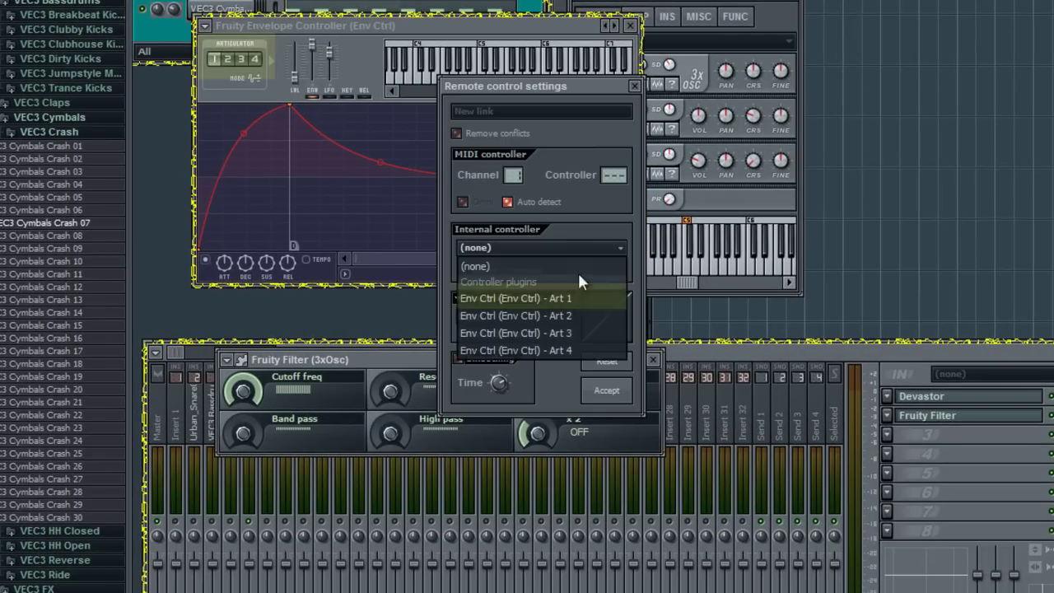
left_click(576, 301)
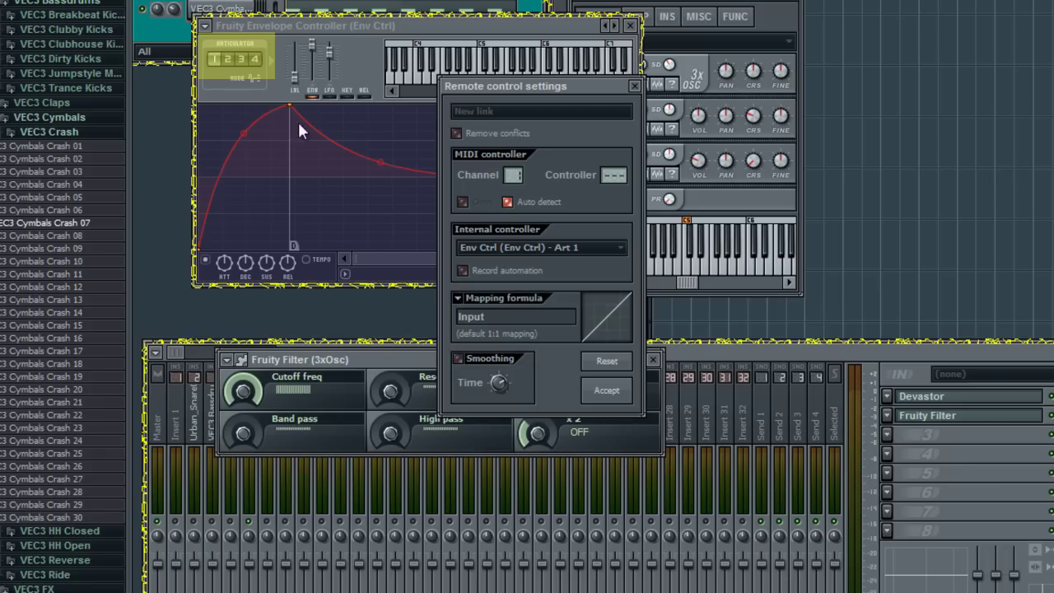
left_click(606, 392)
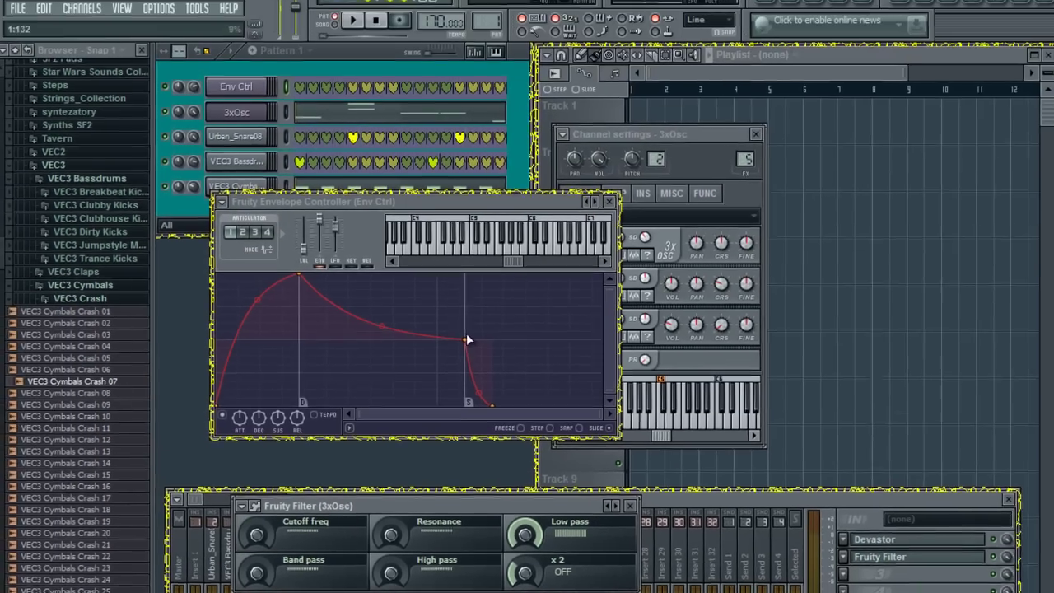
Step: Raise the envelope's sustain point to the maximum and increase the controller's LVL slider
left_click_drag(471, 176, 476, 122)
left_click_drag(468, 310, 469, 295)
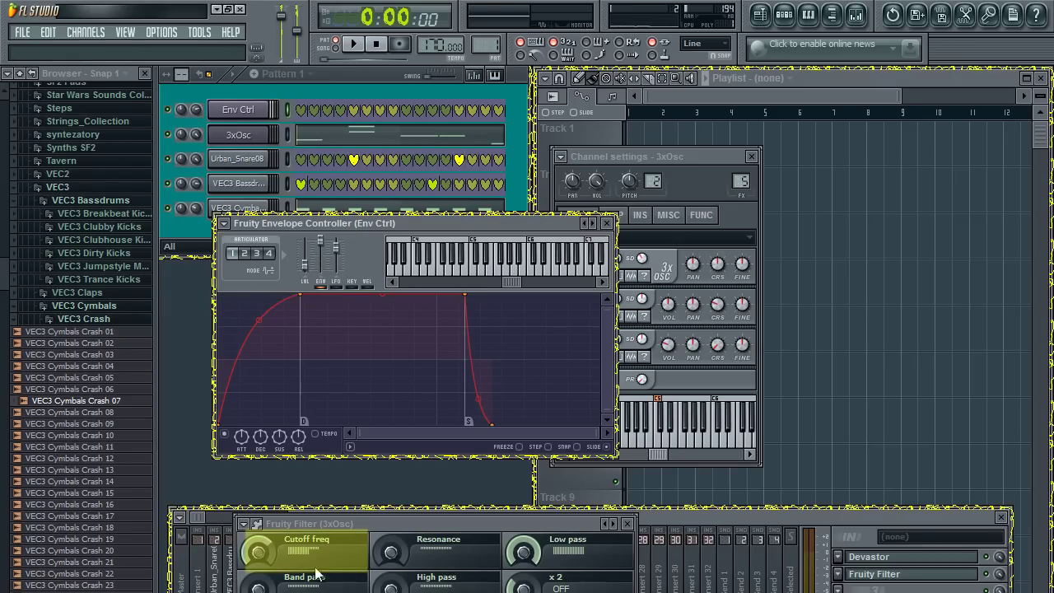
left_click_drag(313, 236, 320, 233)
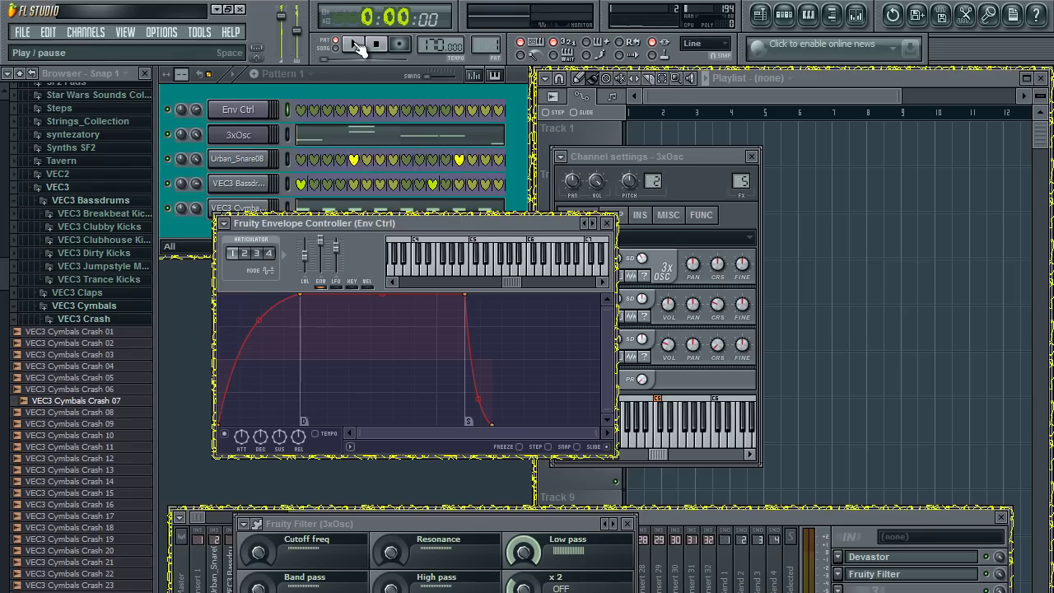
Step: Turn up Fruity Filter's cutoff frequency and play the pattern to check how the envelope drives it
left_click_drag(264, 550, 280, 380)
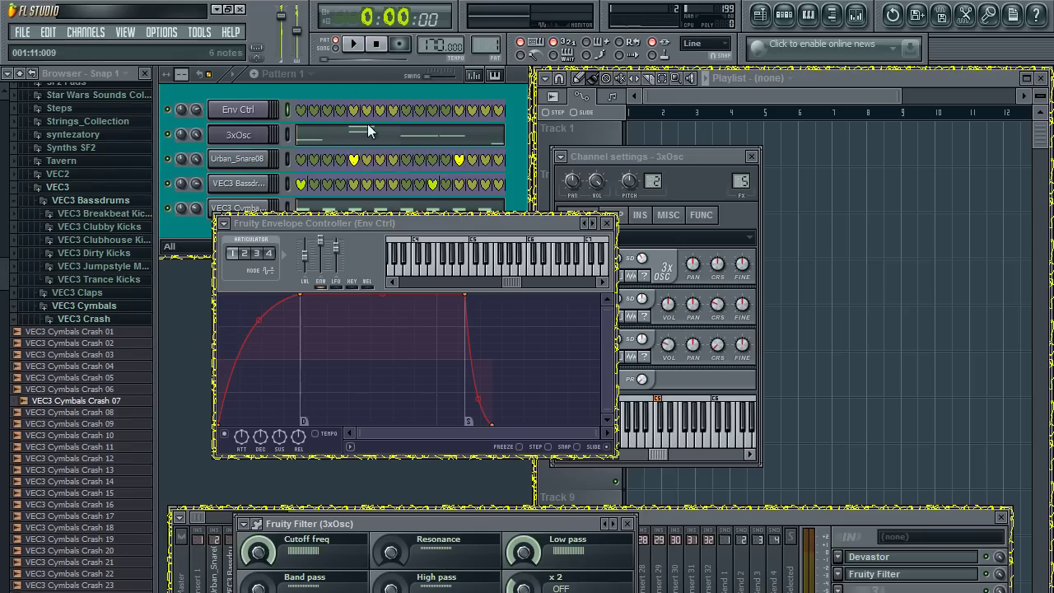
left_click(356, 44)
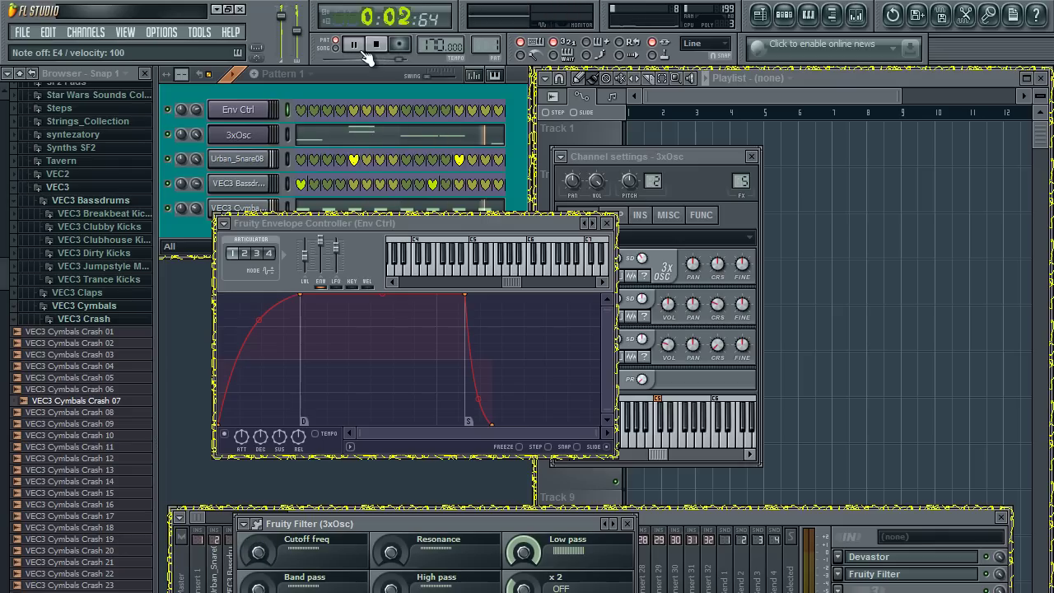
left_click(377, 44)
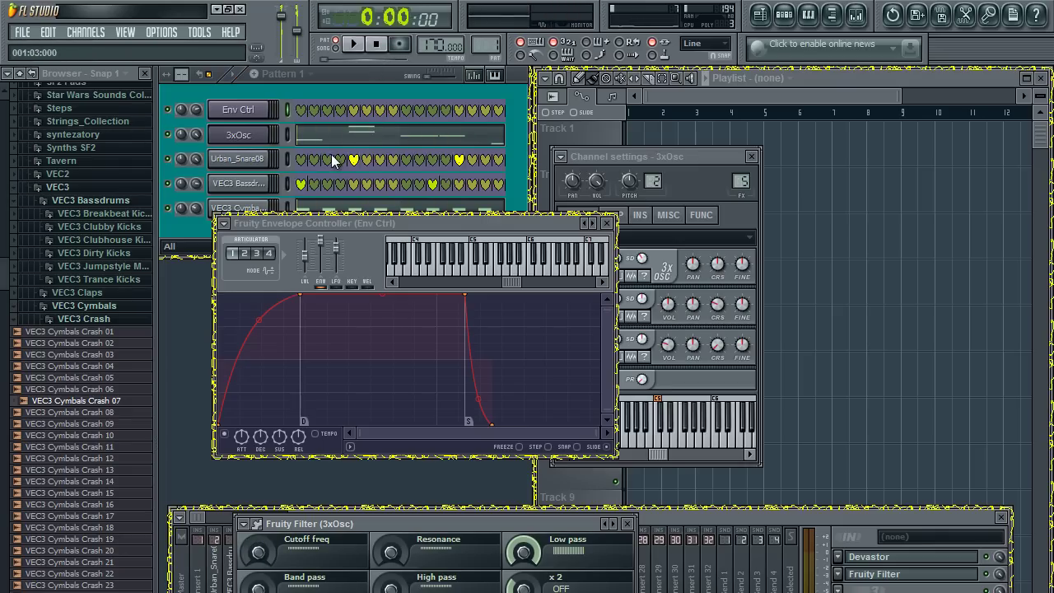
Step: Insert a Layer channel and set the Env Ctrl and 3xOsc channels as its children
left_click(269, 112)
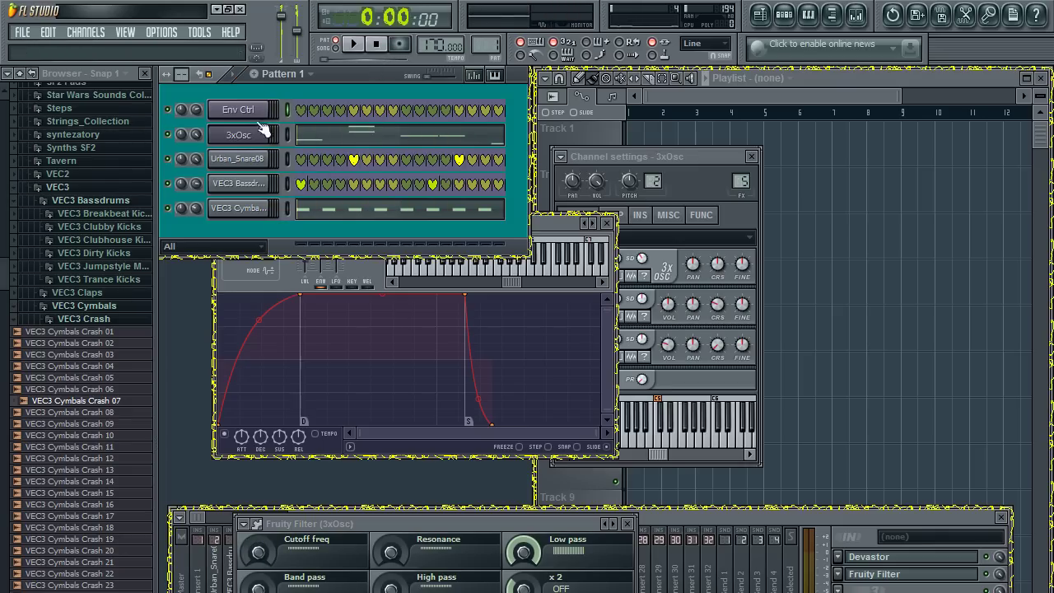
right_click(268, 101)
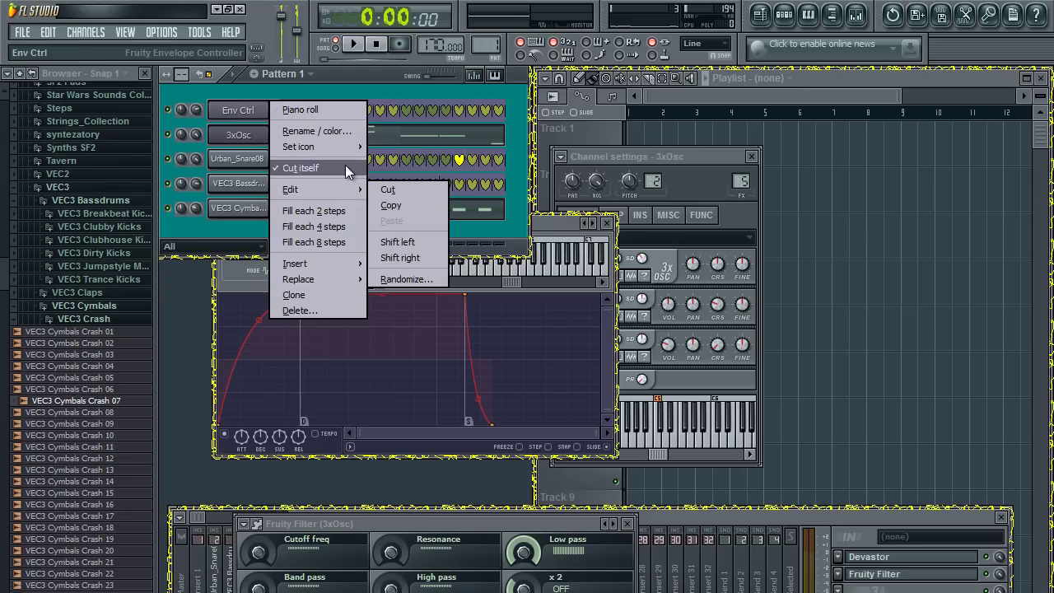
mouse_move(352, 261)
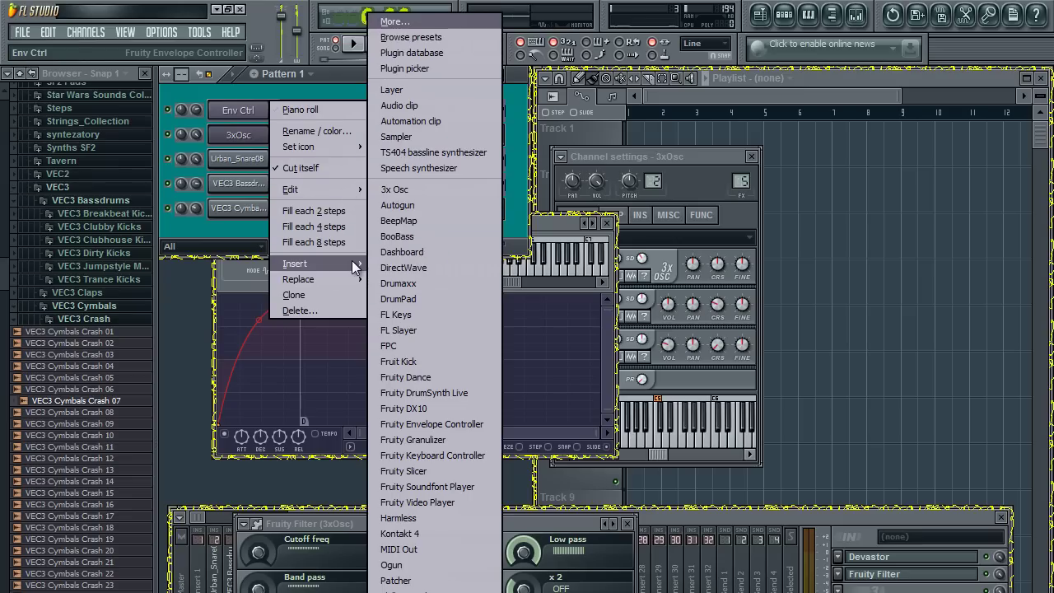
left_click(425, 92)
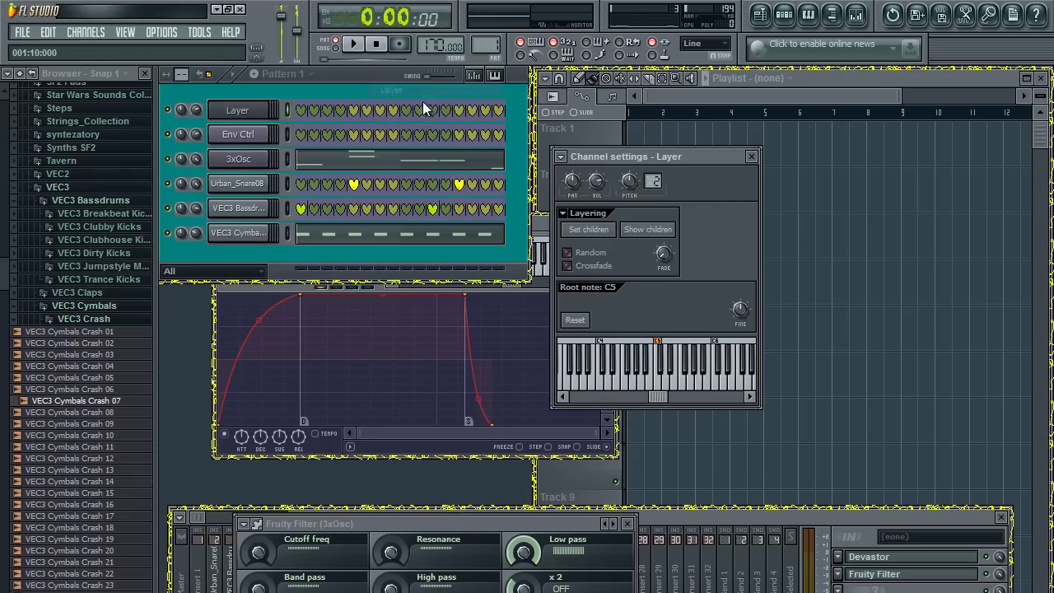
left_click(287, 135)
left_click(589, 234)
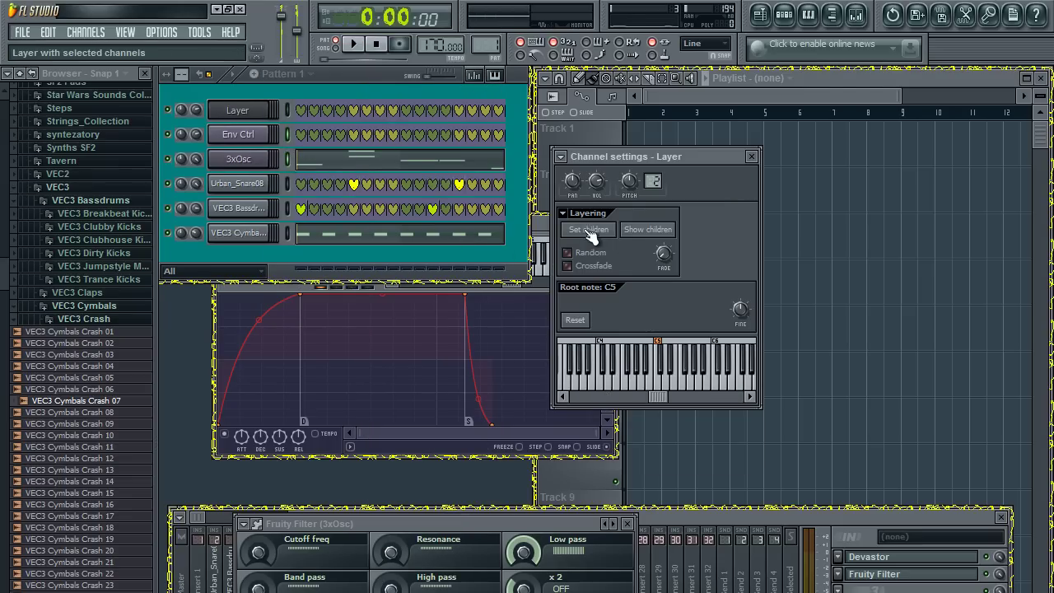
Step: Move the bass line notes from the 3xOsc channel to the Layer channel
left_click(234, 158)
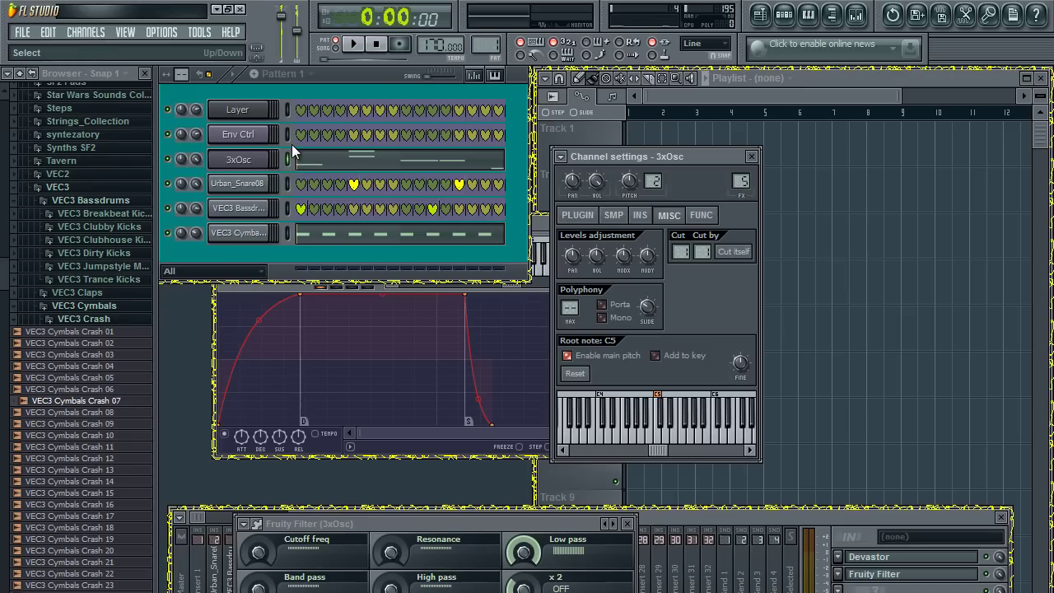
left_click(290, 156)
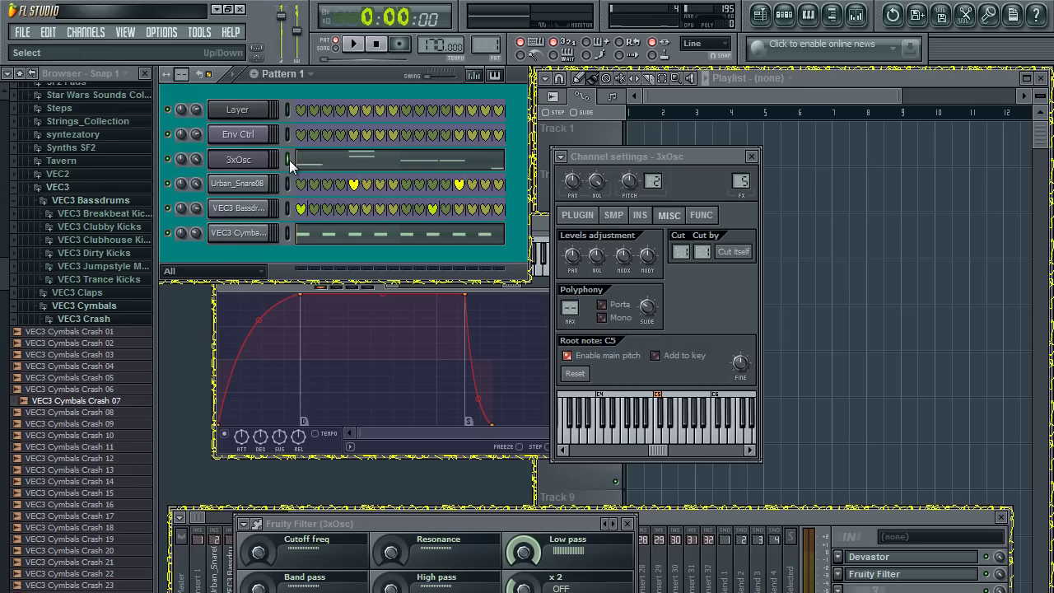
left_click(288, 110)
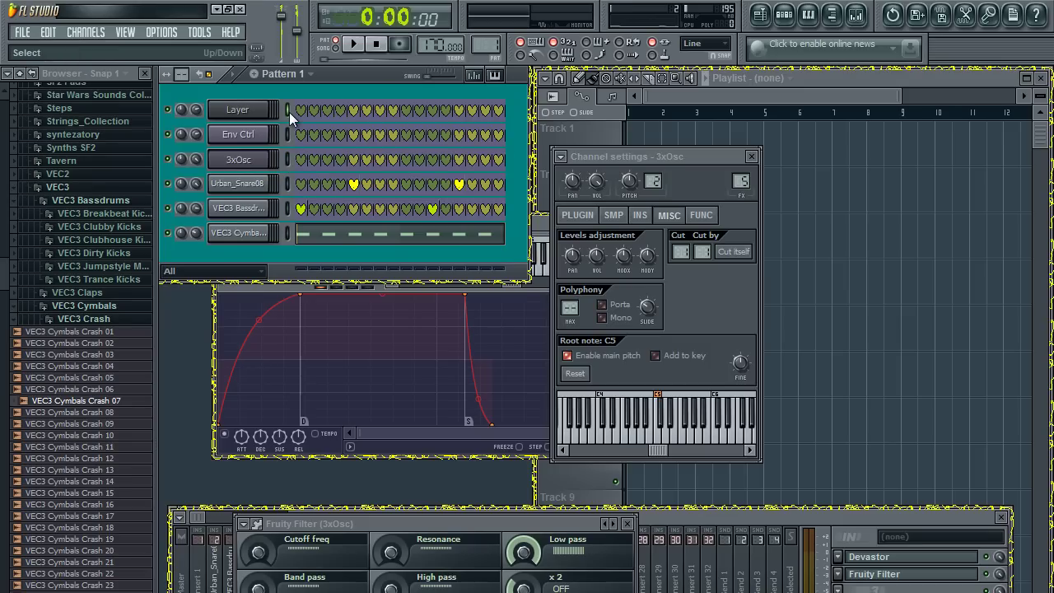
Step: Play the pattern and reshape the envelope to start at full level, dip quickly and rise to the sustain point
left_click(352, 43)
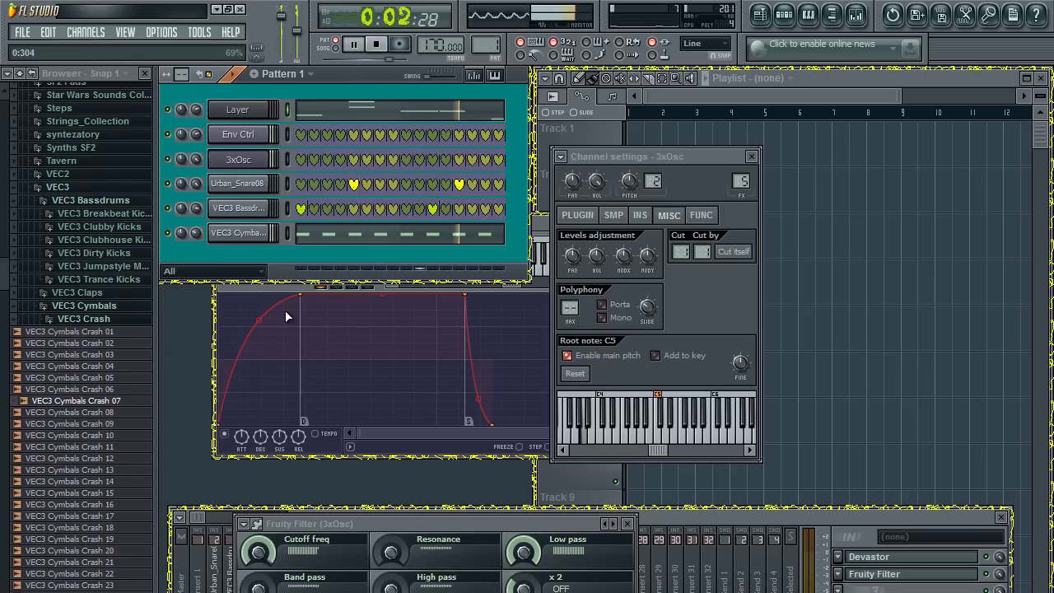
left_click_drag(302, 294, 204, 262)
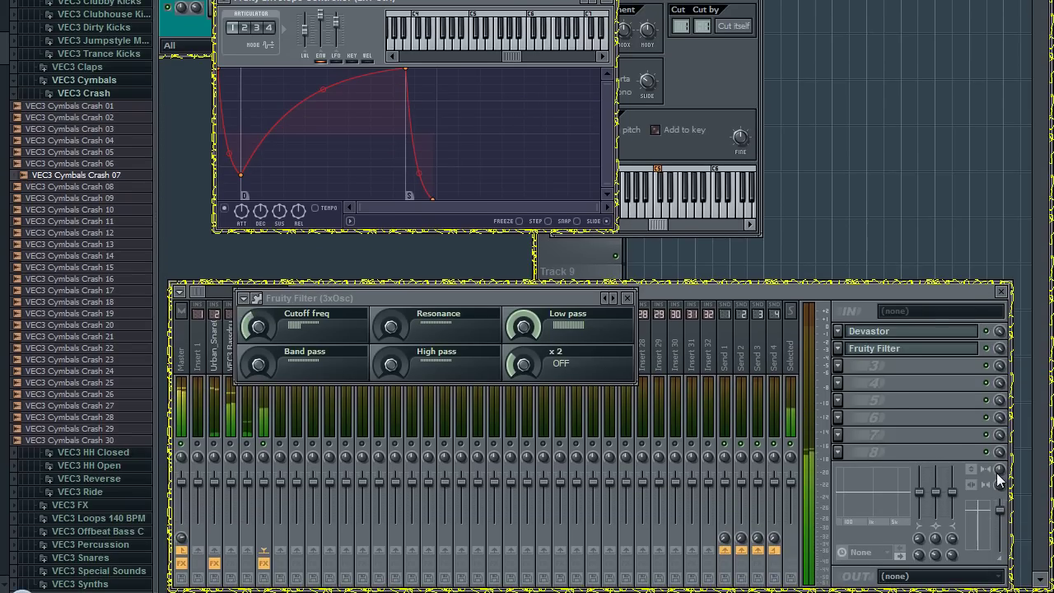
Step: Boost the mid EQ band on the 3xOsc mixer track and shift its peak to a higher frequency
left_click_drag(937, 495, 940, 451)
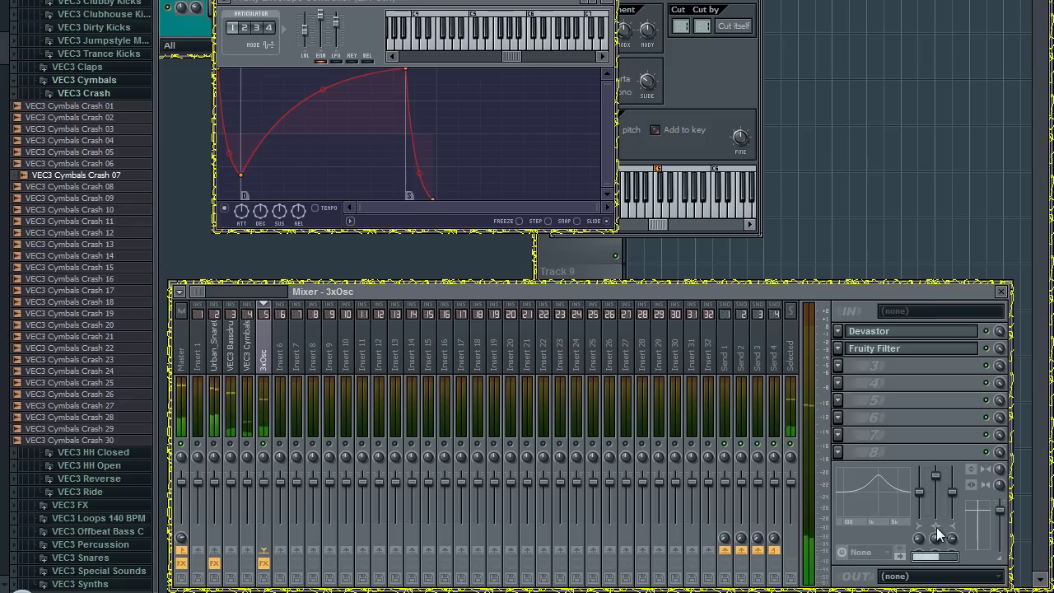
left_click_drag(930, 502, 924, 490)
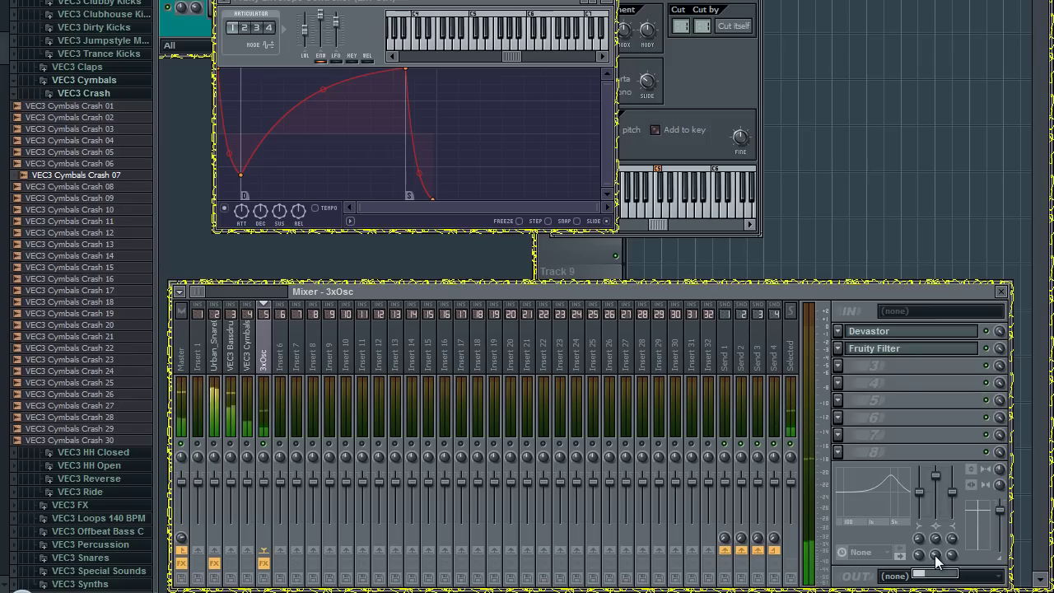
Step: Adjust the 3xOsc track's mid EQ band width, and enable Tempo on the envelope with its dip point slightly later
left_click_drag(934, 553, 934, 568)
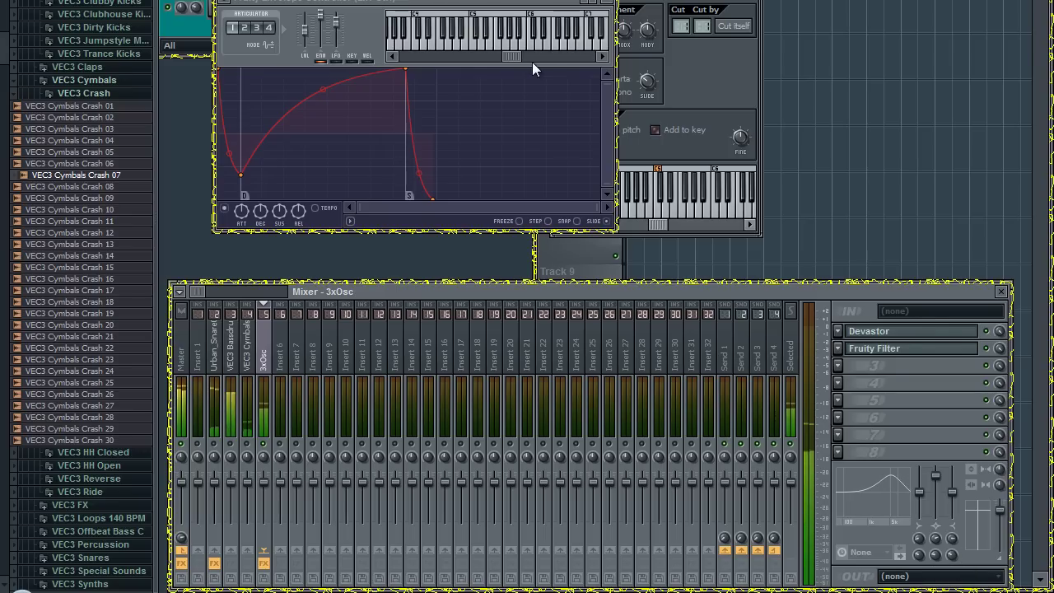
left_click(325, 208)
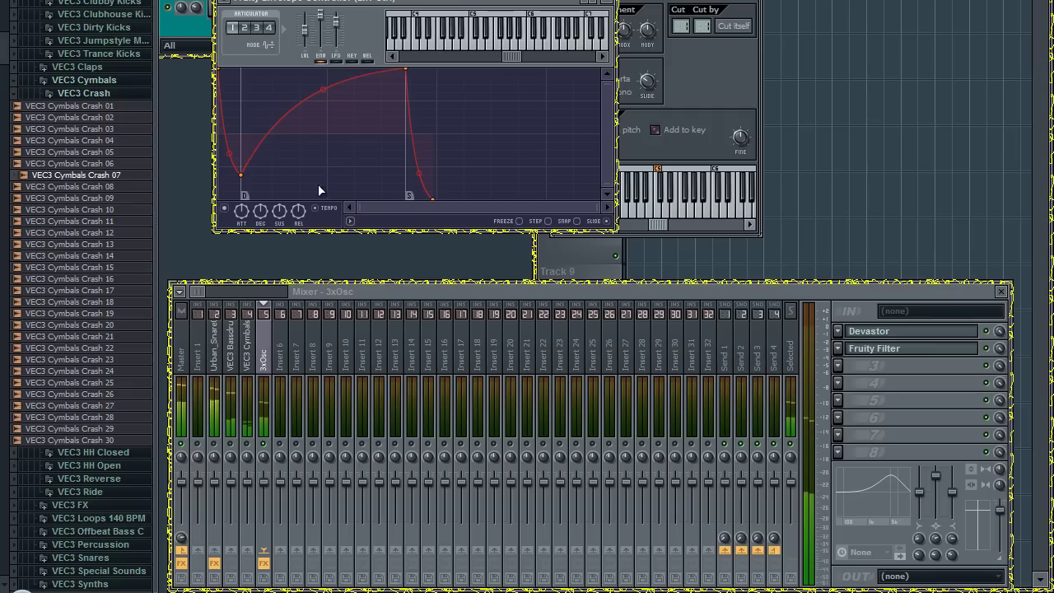
left_click_drag(245, 177, 250, 177)
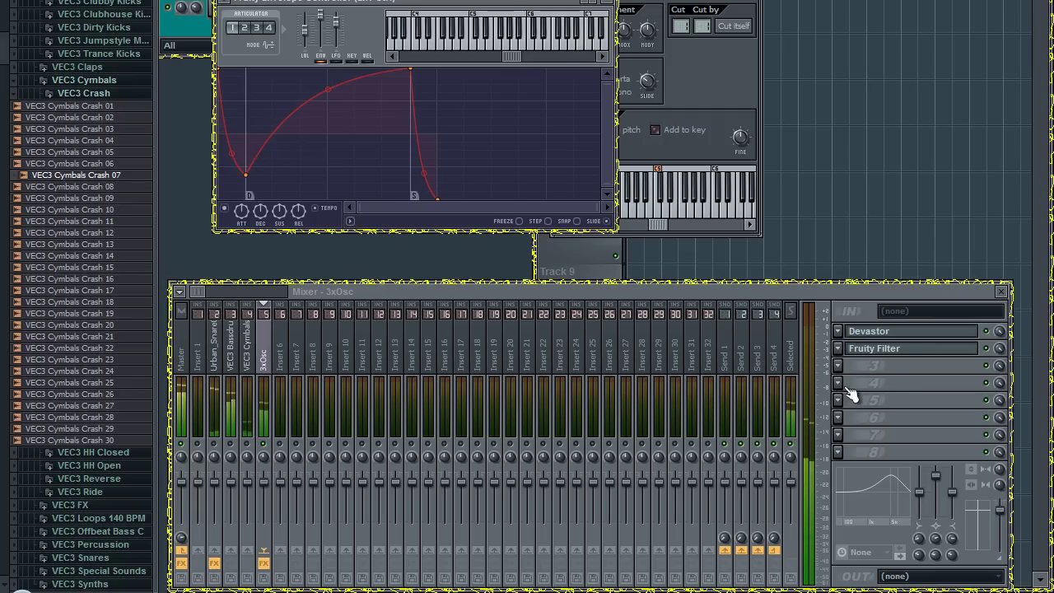
Step: Add Fruity Delay 2 to the 3xOsc track's third effect slot, shortening its delay time and raising its time offset
left_click(840, 365)
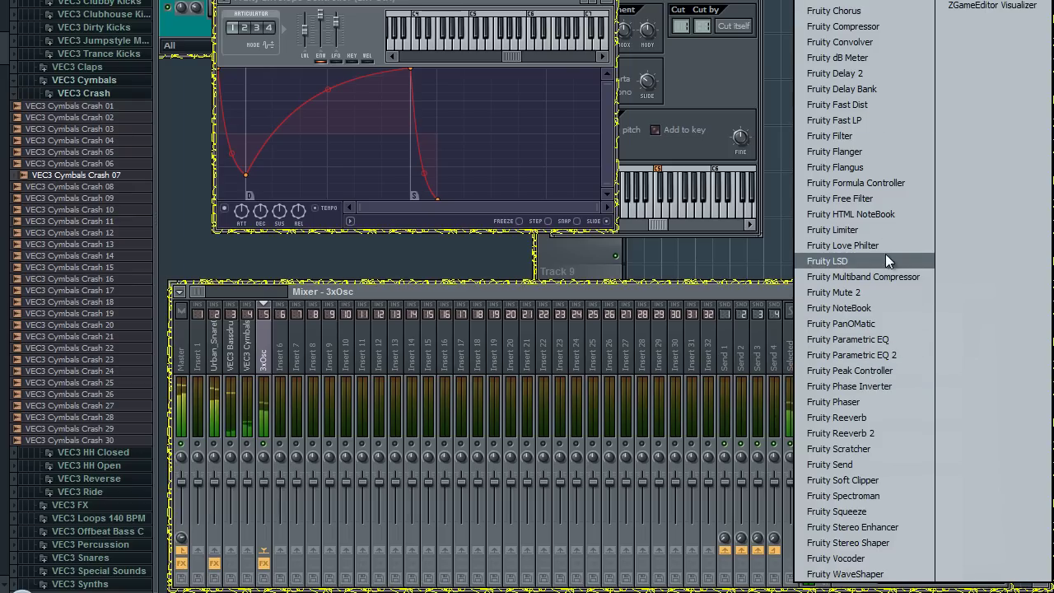
left_click(861, 72)
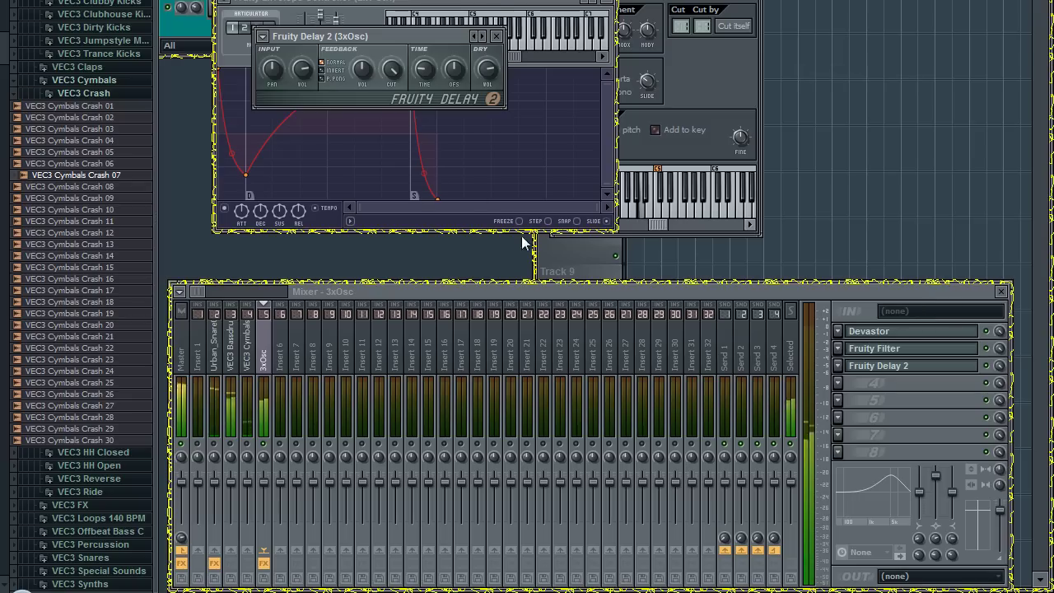
left_click_drag(394, 46, 535, 353)
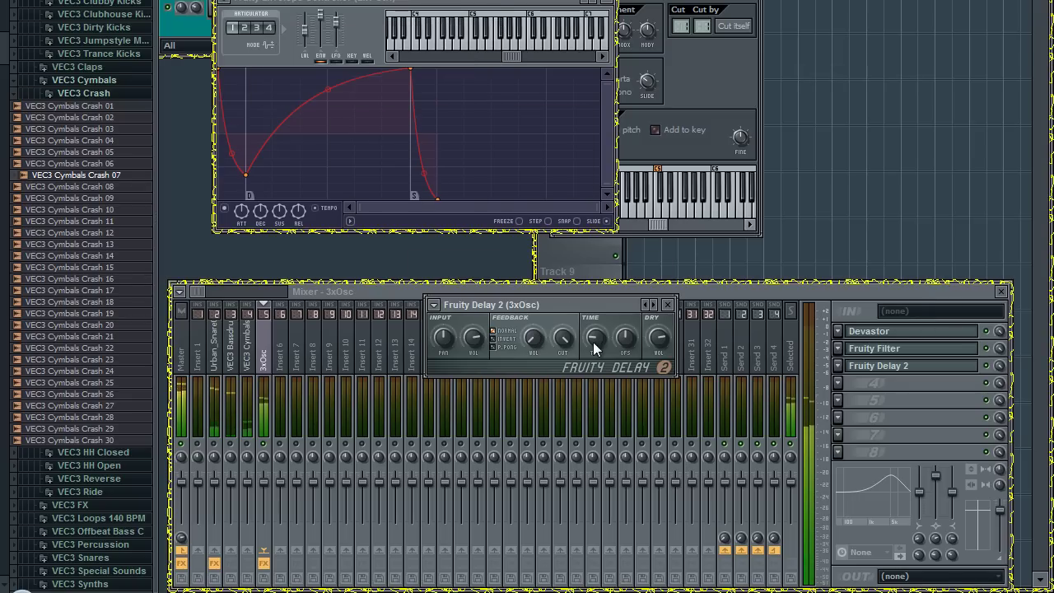
left_click_drag(593, 338, 595, 364)
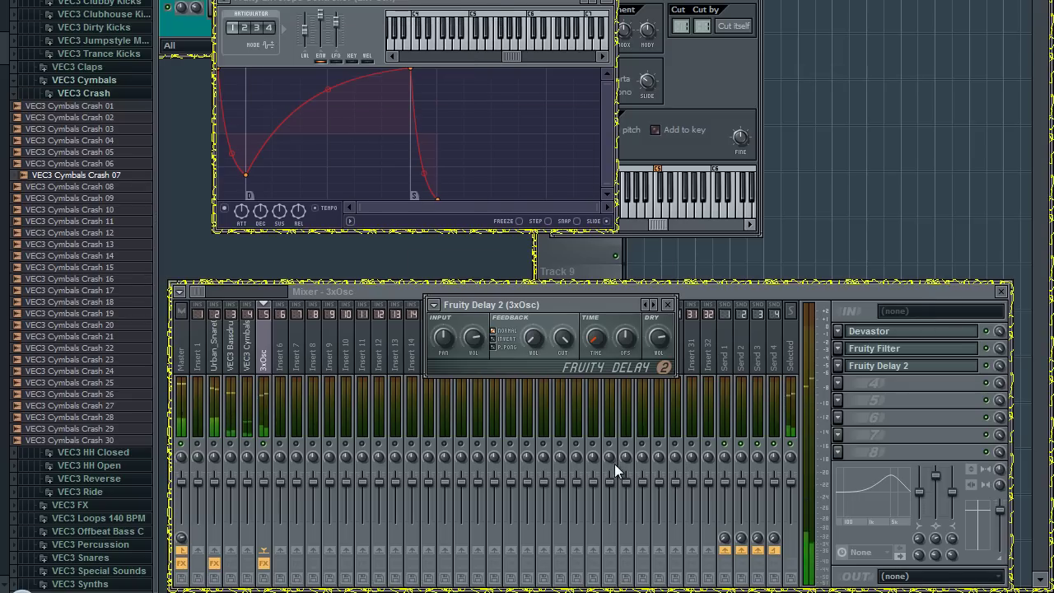
left_click_drag(625, 344, 625, 301)
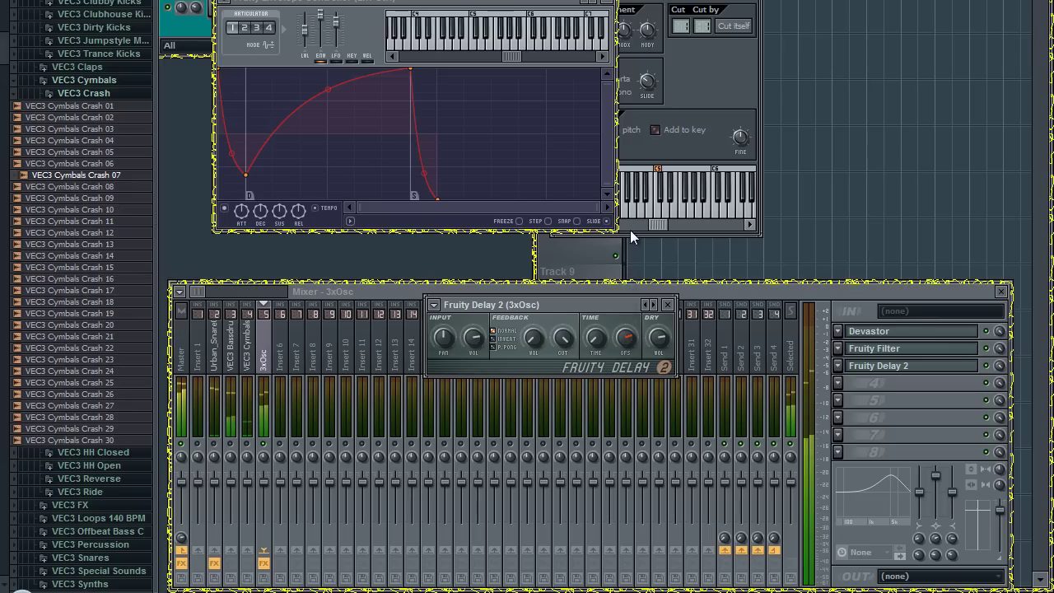
left_click_drag(631, 228, 630, 230)
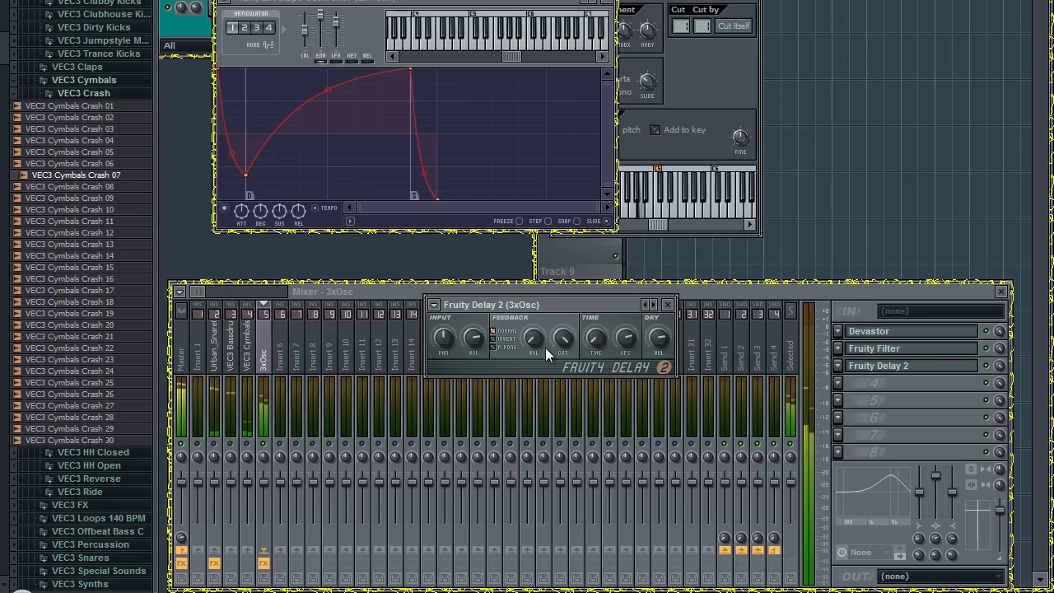
left_click(667, 309)
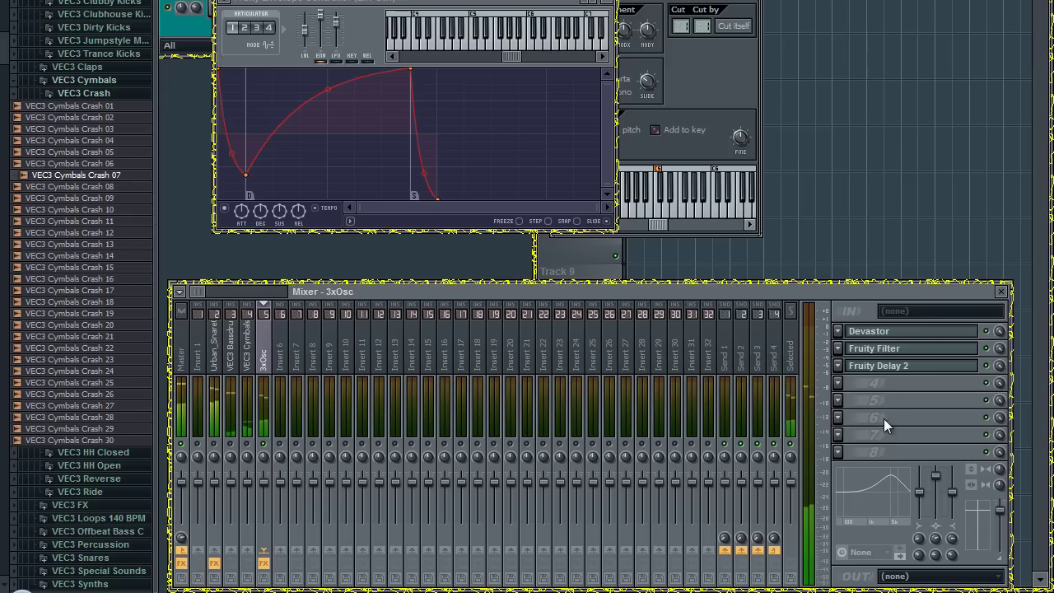
Step: Load Fruity Limiter into the fourth effect slot of the 3xOsc mixer track and reposition its window
left_click(838, 384)
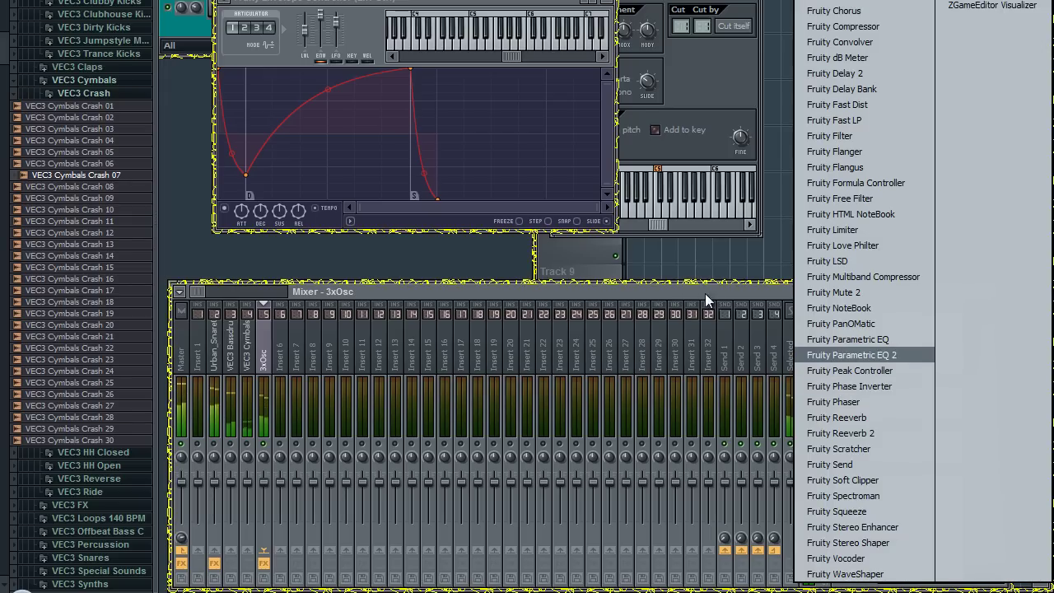
left_click(875, 227)
left_click_drag(576, 78, 645, 85)
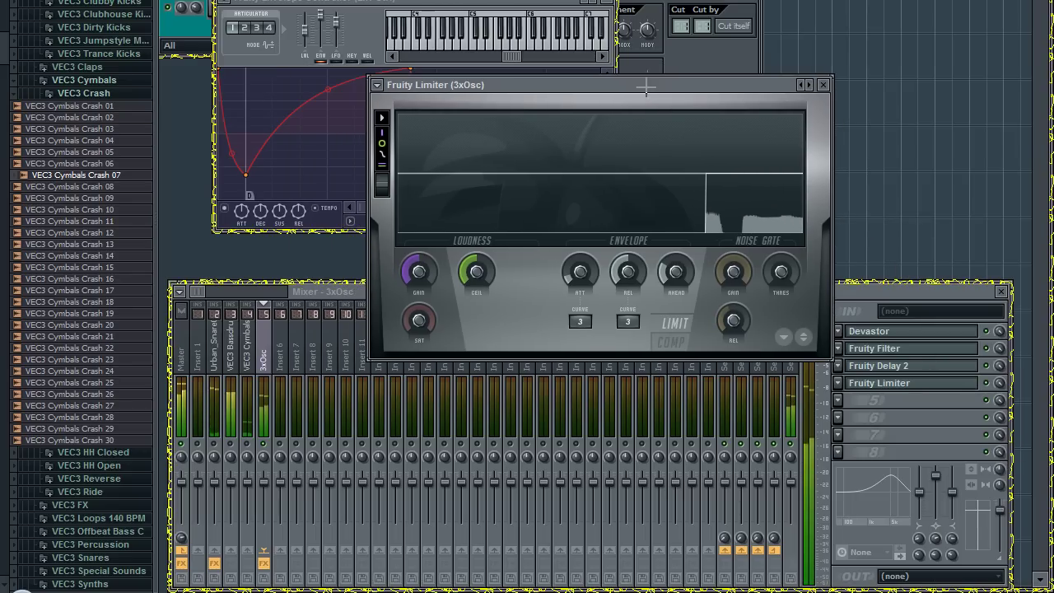